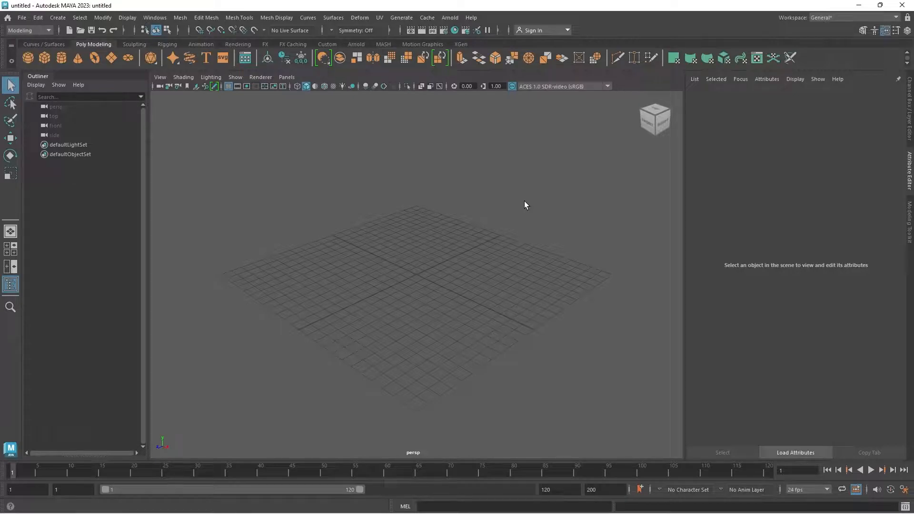
Hide the Outliner and show the Channel Box in place of the Attribute Editor.
alt+drag(524, 205, 461, 282)
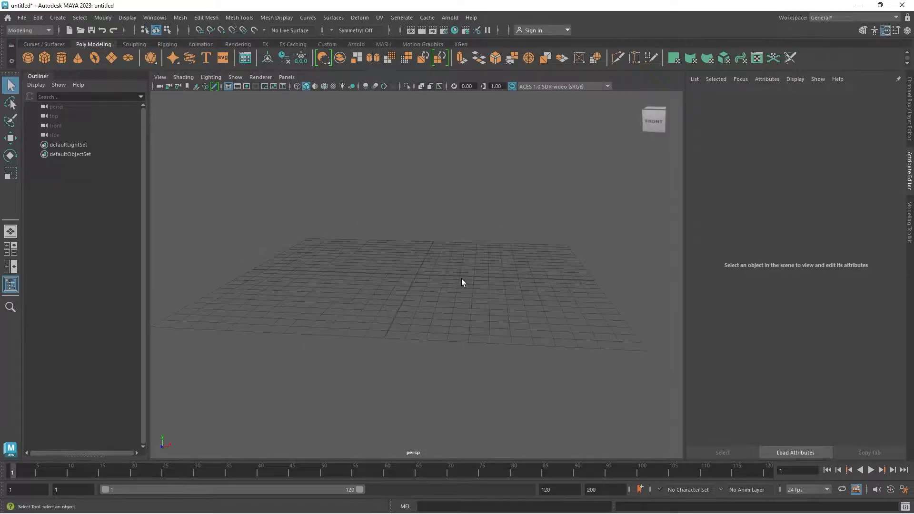
click(10, 284)
alt+drag(408, 321, 457, 329)
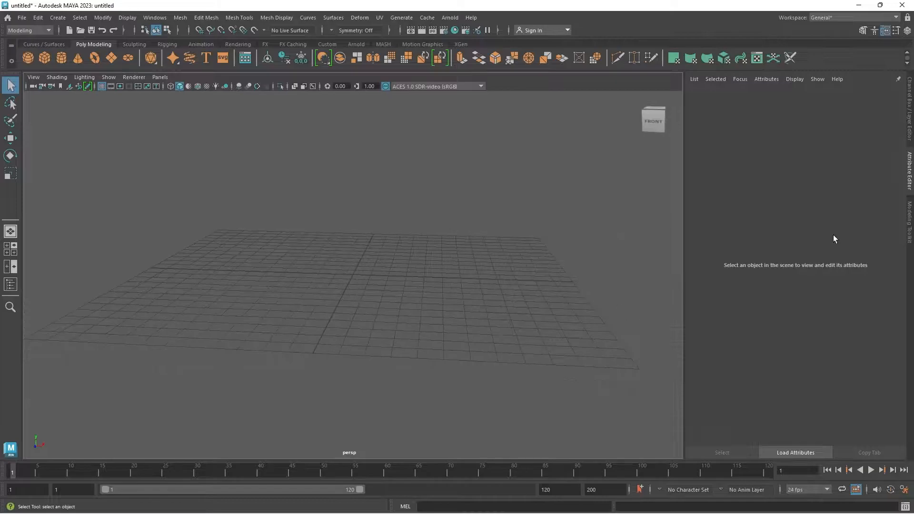
key(ctrl+a)
Load ref.jpg from E:\for youtube\part-4 as an image plane in the front view.
key(space)
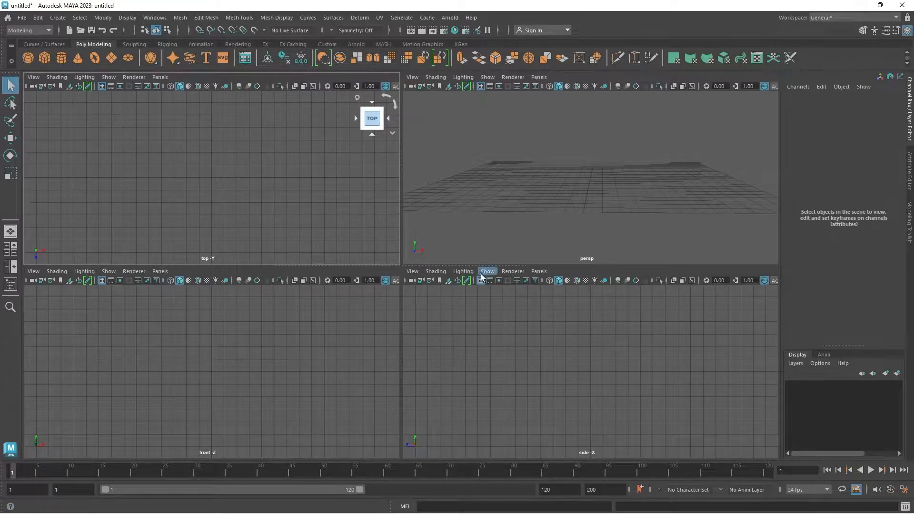
click(70, 283)
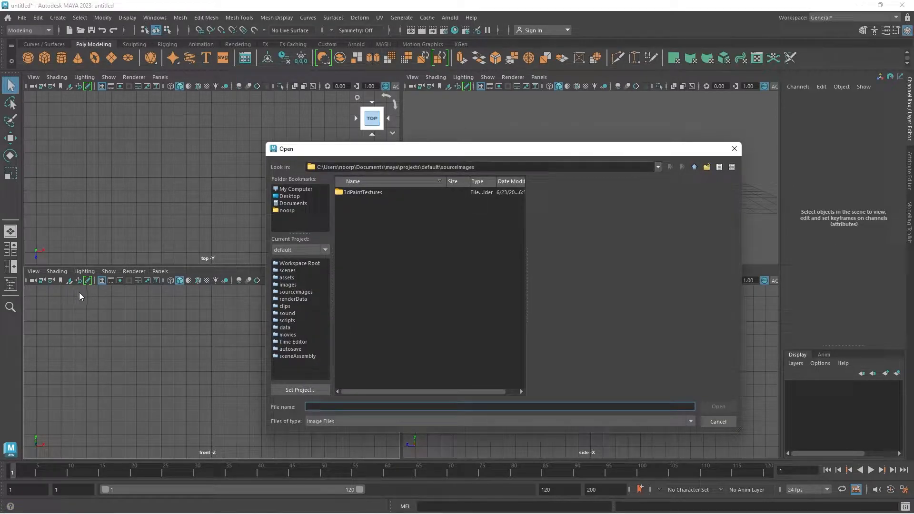
text(E:\for youtube\part-4)
key(Return)
click(350, 193)
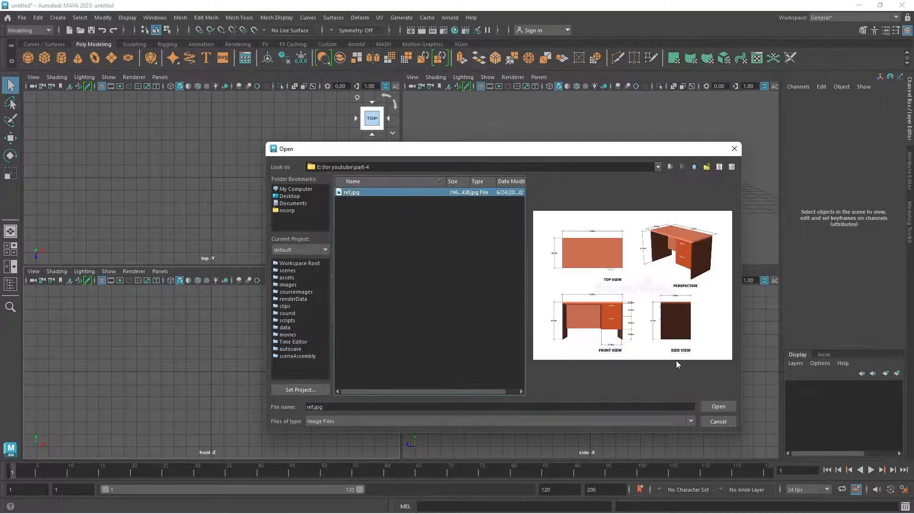
click(710, 405)
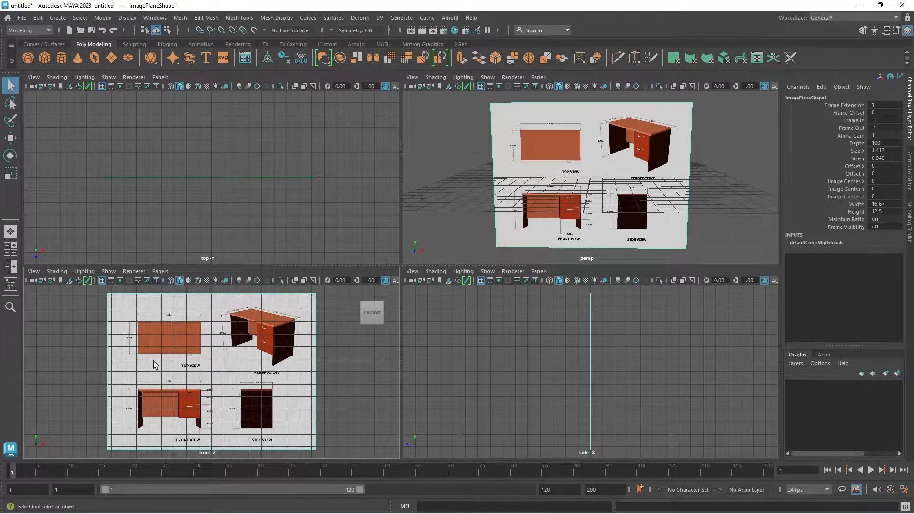
Raise the front image plane so the front-view desk's feet rest on the ground line, at Translate Y about 4.53.
click(184, 423)
key(w)
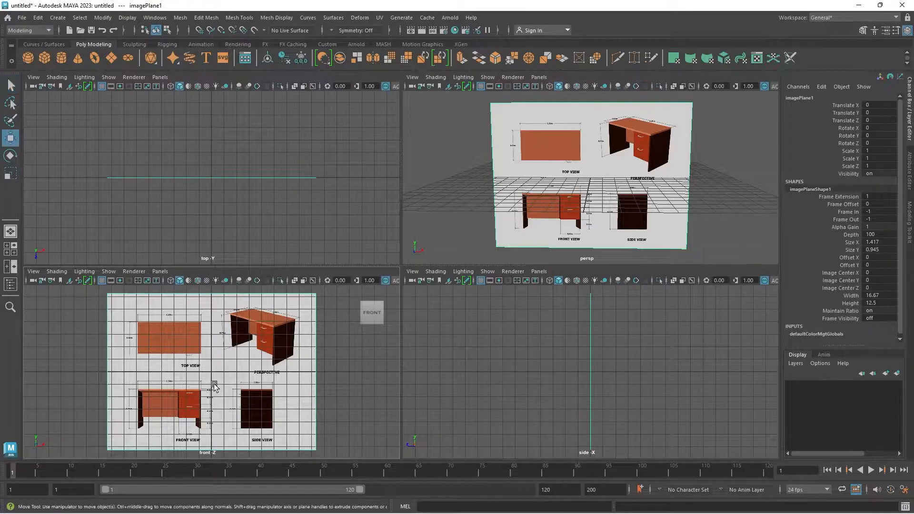
key(space)
scroll(383, 295, up, 3)
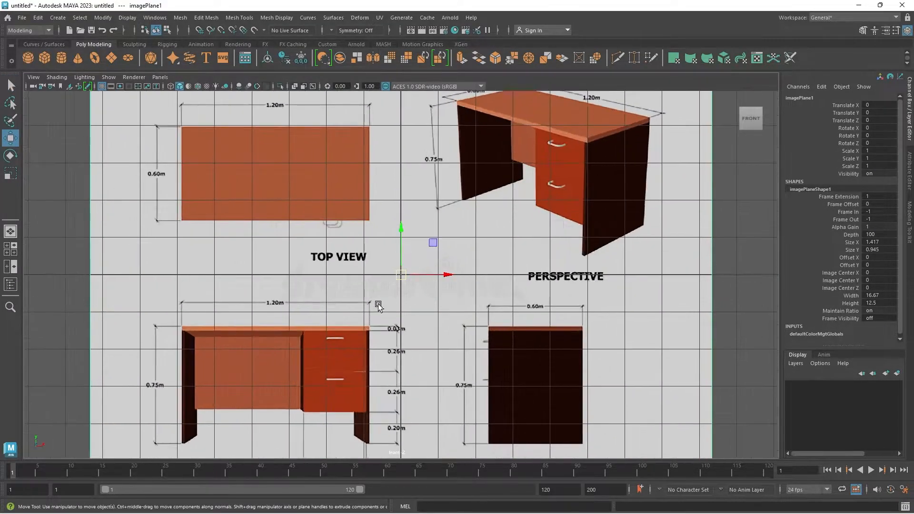
drag(400, 230, 433, 113)
middle_drag(440, 347, 452, 298)
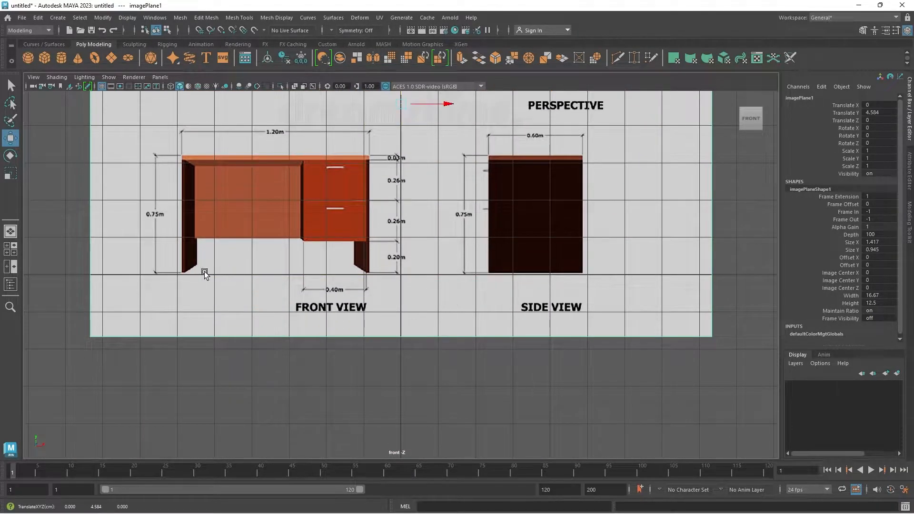
middle_drag(346, 338, 349, 340)
Shift the front image plane sideways to Translate X about 3.37, centring the front-view desk on the vertical axis.
scroll(484, 201, down, 1)
drag(449, 124, 562, 175)
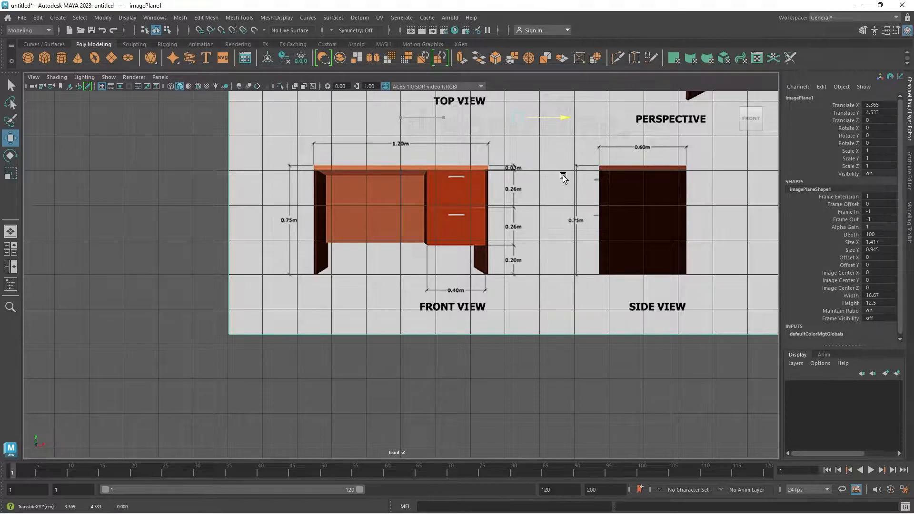
drag(563, 179, 563, 194)
scroll(497, 207, down, 4)
alt+middle_drag(538, 233, 460, 310)
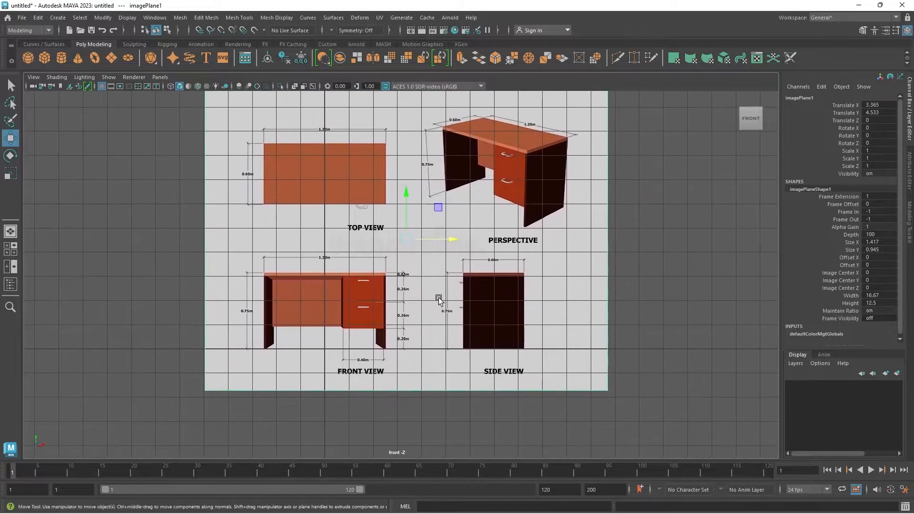
Push the front image plane back behind the grid to Translate Z about -14.97.
key(space)
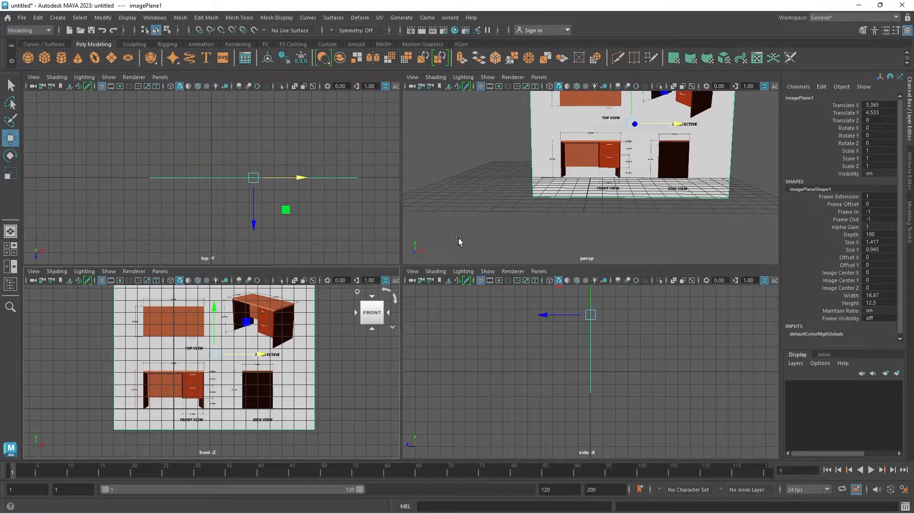
alt+drag(588, 189, 549, 225)
drag(569, 190, 650, 172)
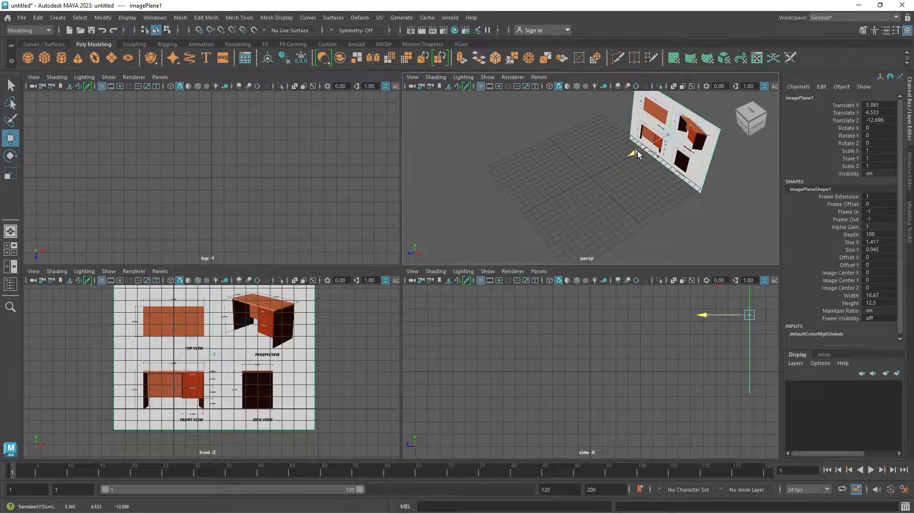
drag(638, 150, 450, 272)
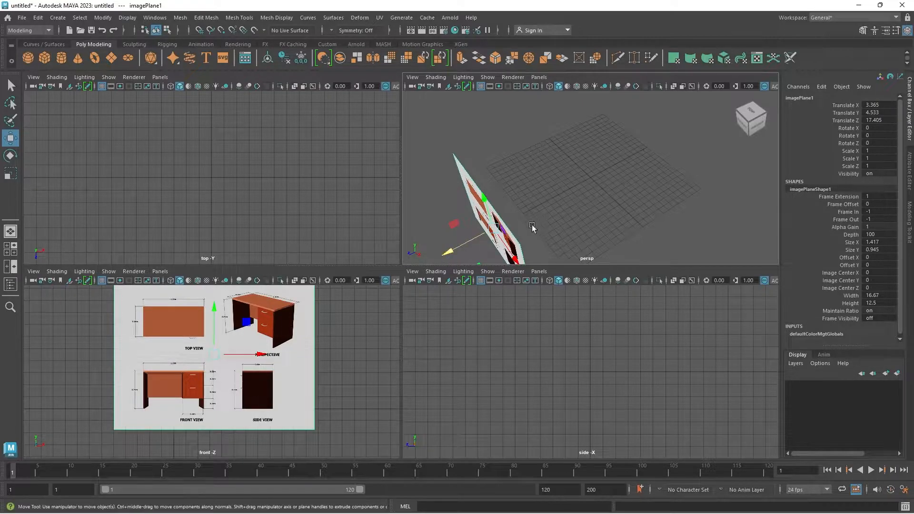
drag(449, 255, 673, 173)
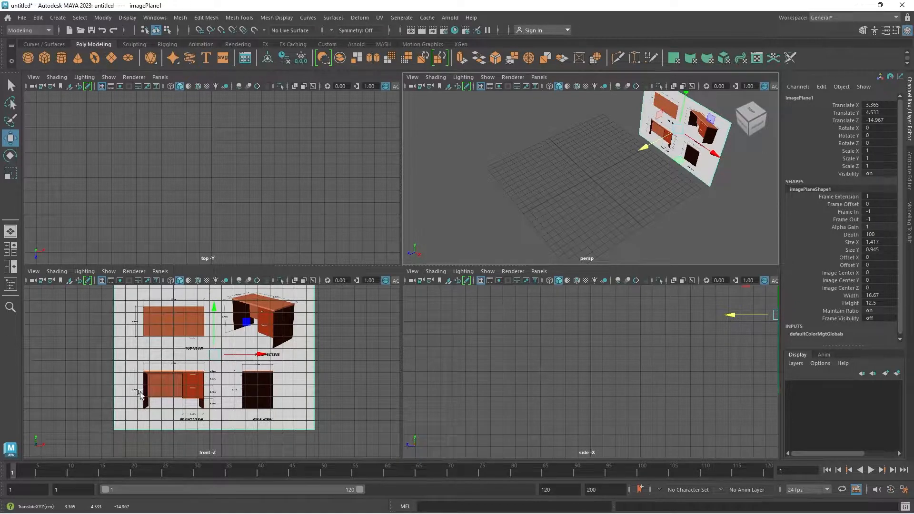
Load ref.jpg from E:\for youtube\part-4 as an image plane in the side view.
click(450, 281)
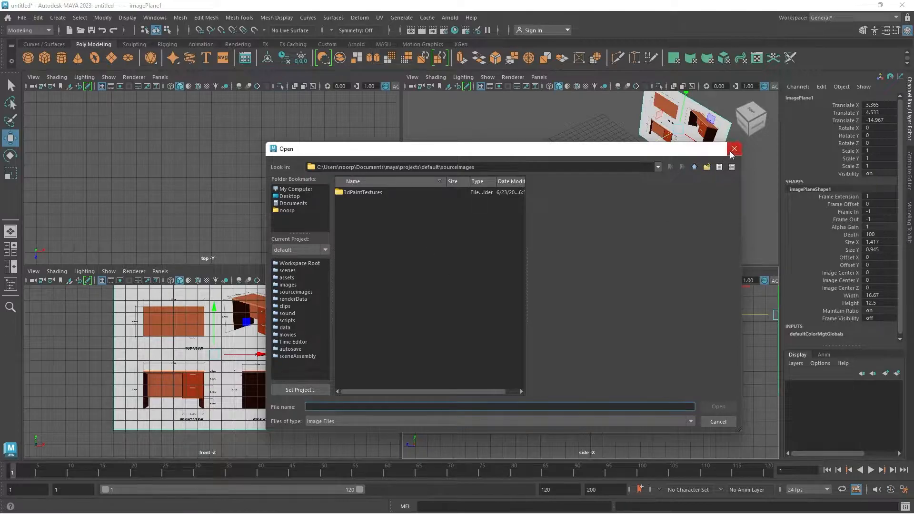
text(E:\for youtube\part-4)
key(Return)
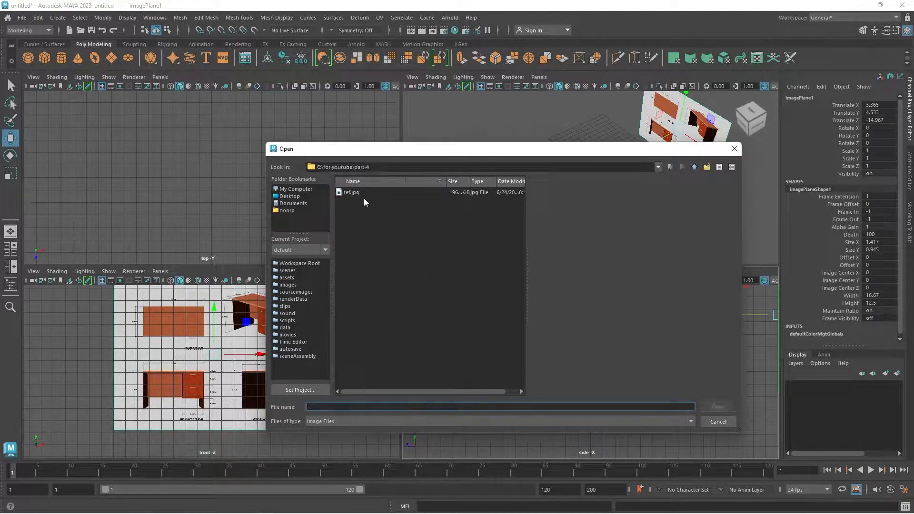
double_click(351, 192)
Move the side image plane to about Y 4.52 and Z 3.60, centring the side-view desk on the axis at ground level.
scroll(583, 386, up, 3)
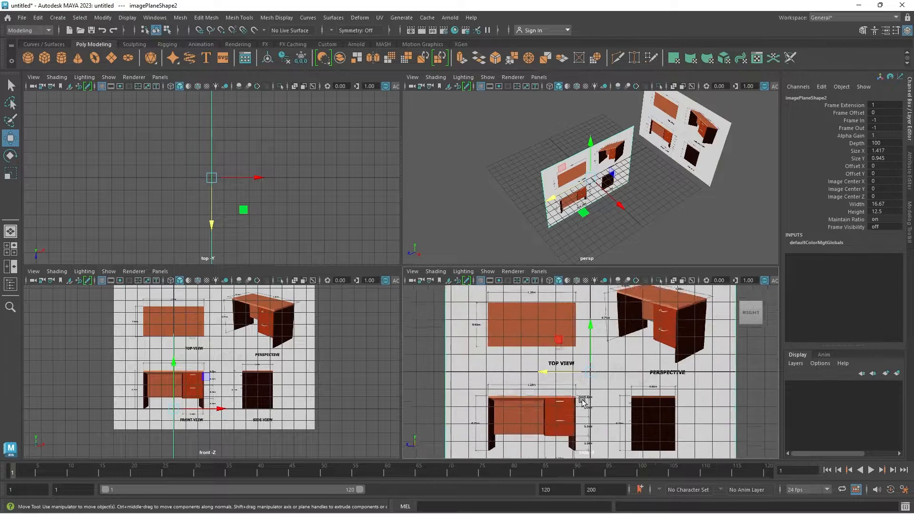
scroll(602, 395, down, 3)
key(space)
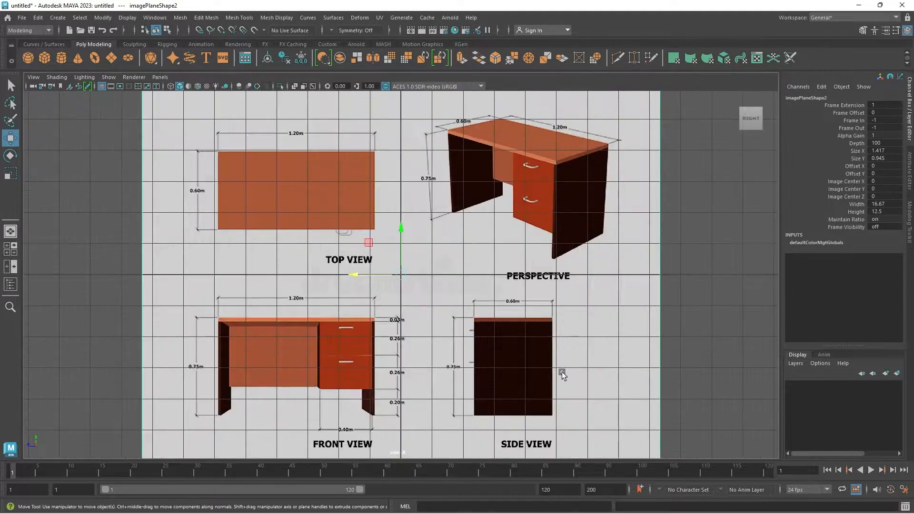
scroll(523, 390, down, 2)
scroll(483, 366, up, 2)
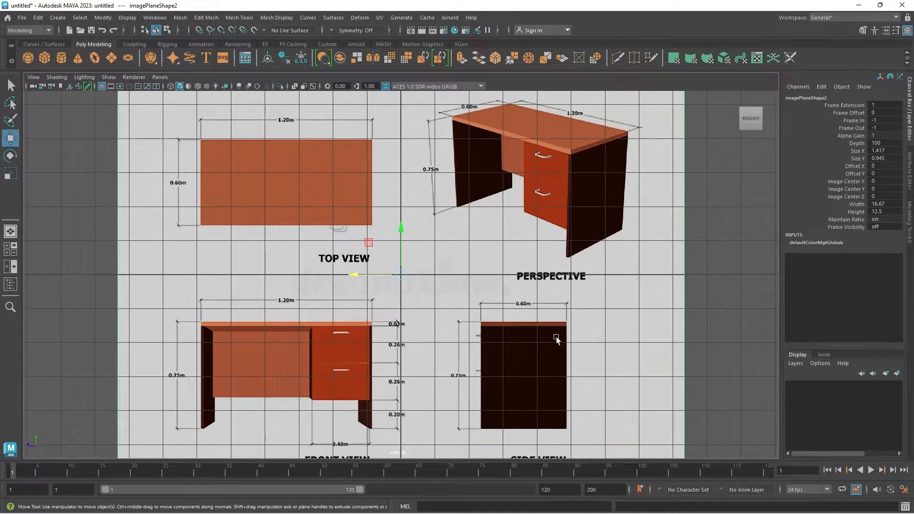
drag(372, 274, 245, 304)
drag(287, 231, 303, 82)
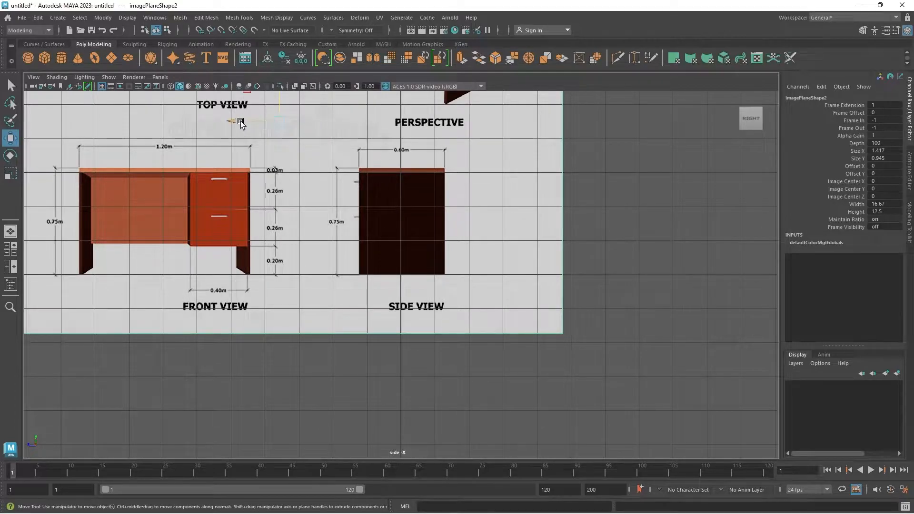
drag(240, 121, 239, 122)
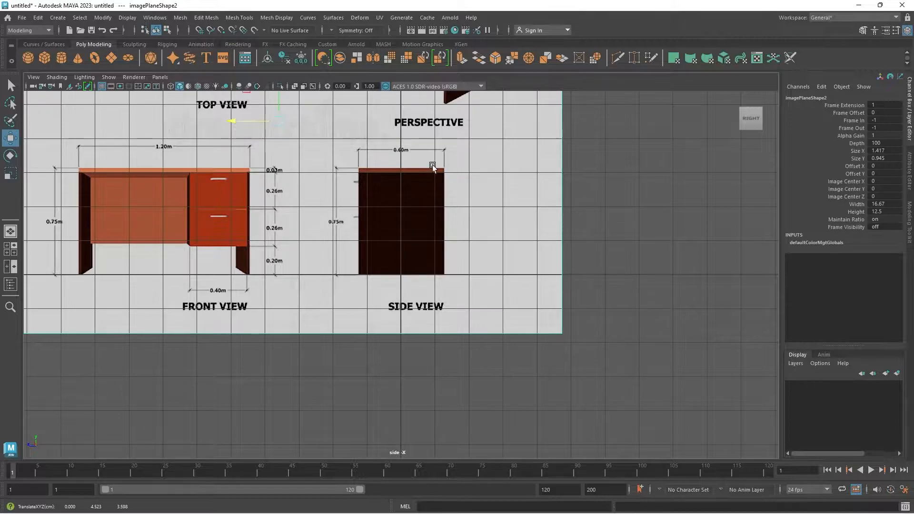
Move the side image plane away from the grid's centre to Translate X about -14.60.
key(space)
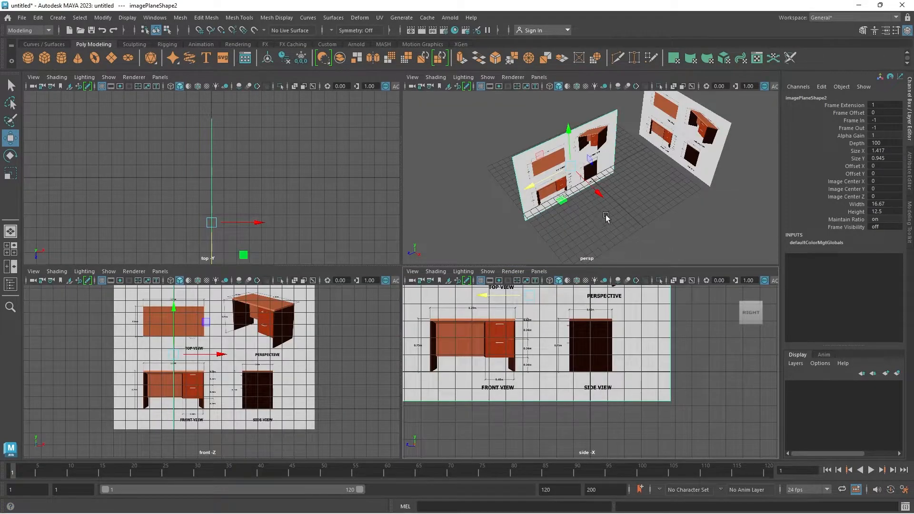
alt+drag(575, 208, 543, 170)
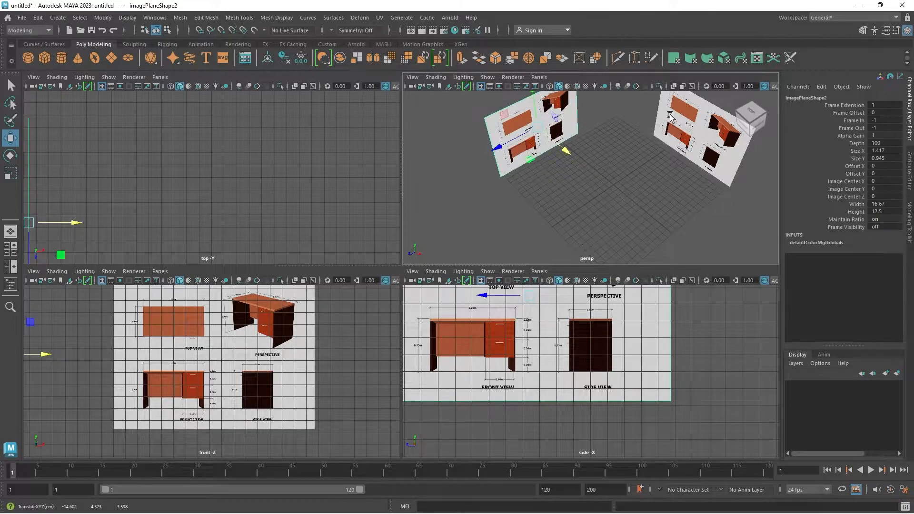
scroll(675, 138, down, 5)
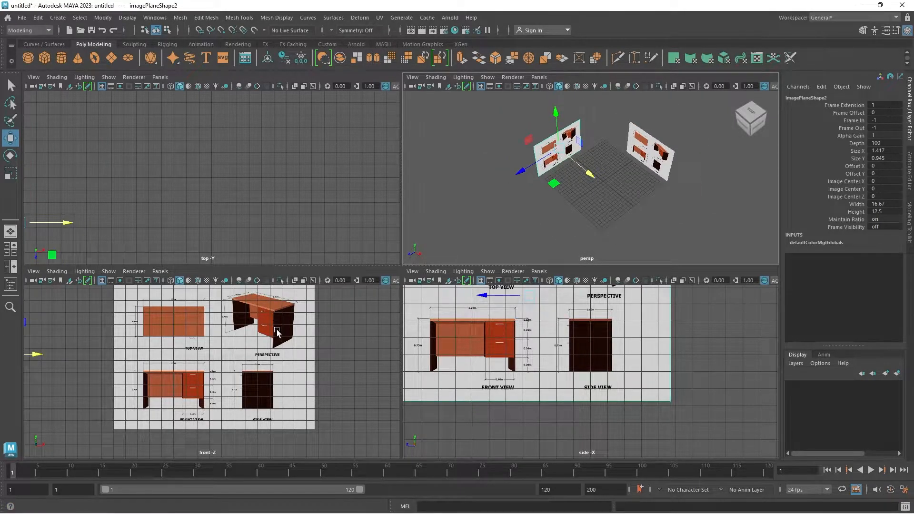
key(space)
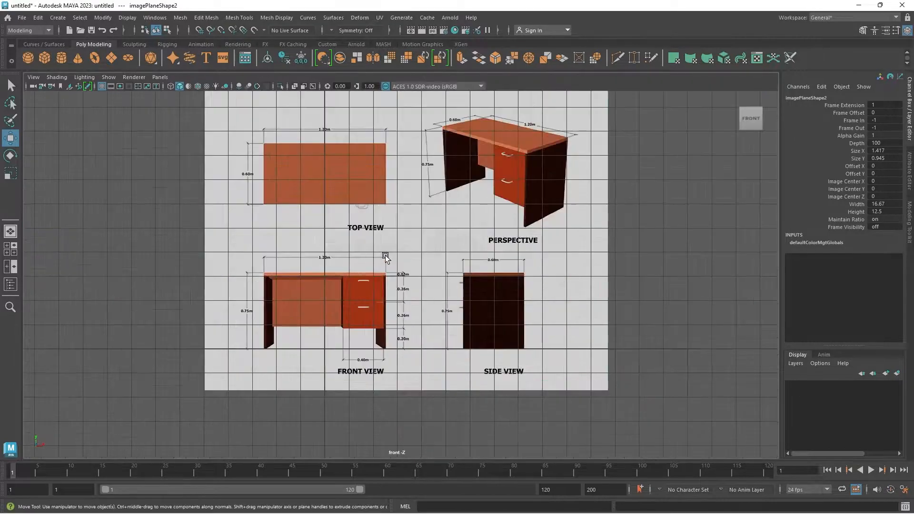
scroll(378, 257, up, 5)
alt+middle_drag(556, 299, 546, 266)
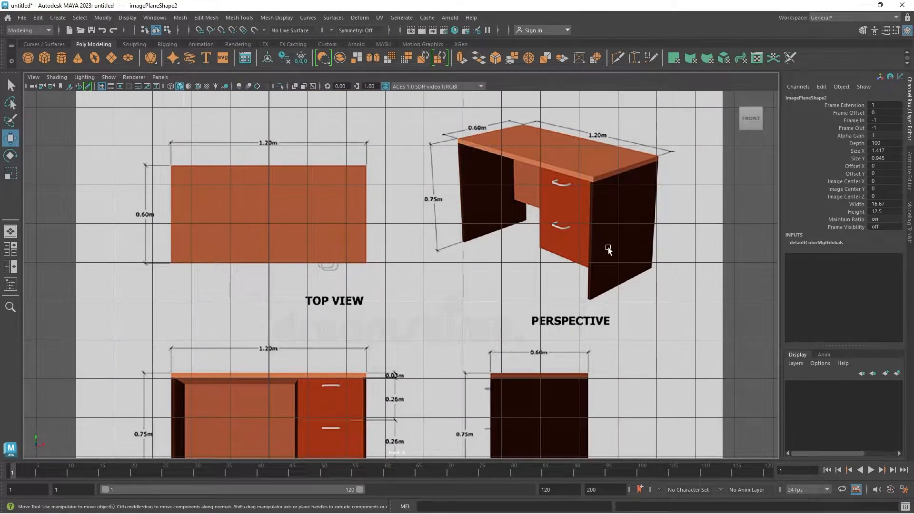
scroll(611, 164, down, 3)
scroll(513, 230, up, 2)
scroll(352, 231, down, 1)
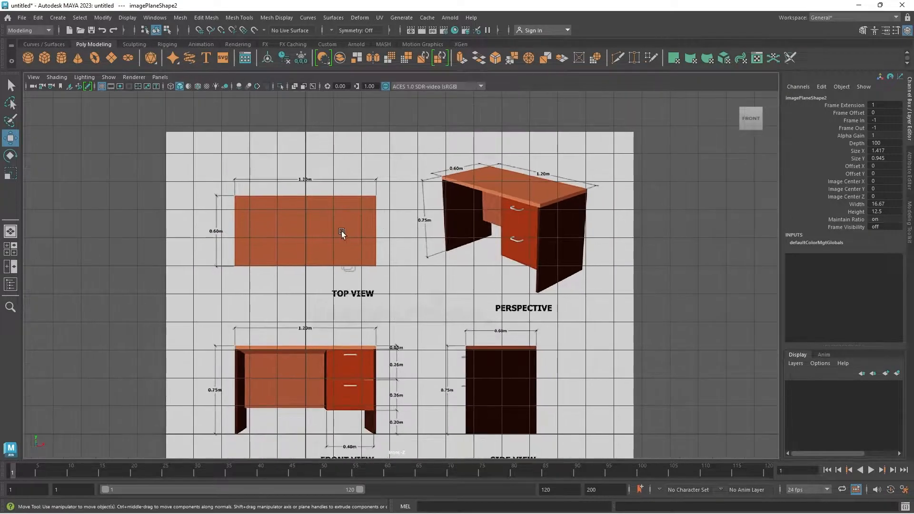
Load ref.jpg from E:\for youtube\part-4 as an image plane in the top view.
key(space)
key(space)
scroll(394, 281, down, 3)
click(69, 86)
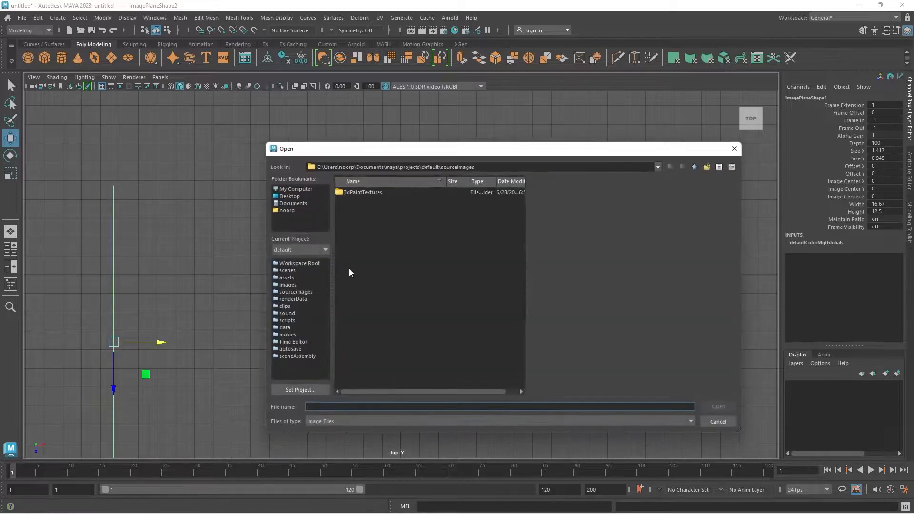
text(E:\for youtube\part-4)
key(Return)
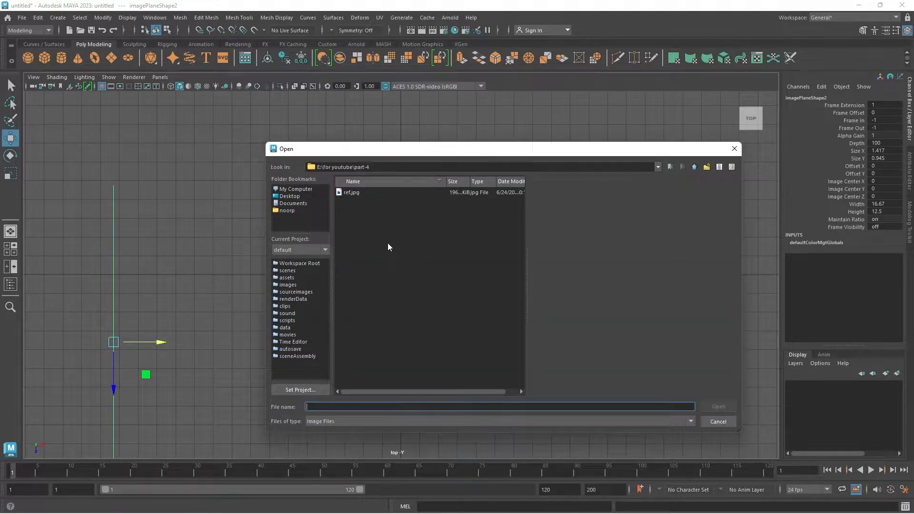
double_click(354, 193)
Move the top image plane to about X 3.69 and Z 2.48, bringing the top-view desk over the grid origin.
scroll(407, 319, up, 2)
alt+middle_drag(433, 319, 347, 252)
scroll(405, 309, up, 1)
drag(350, 205, 453, 257)
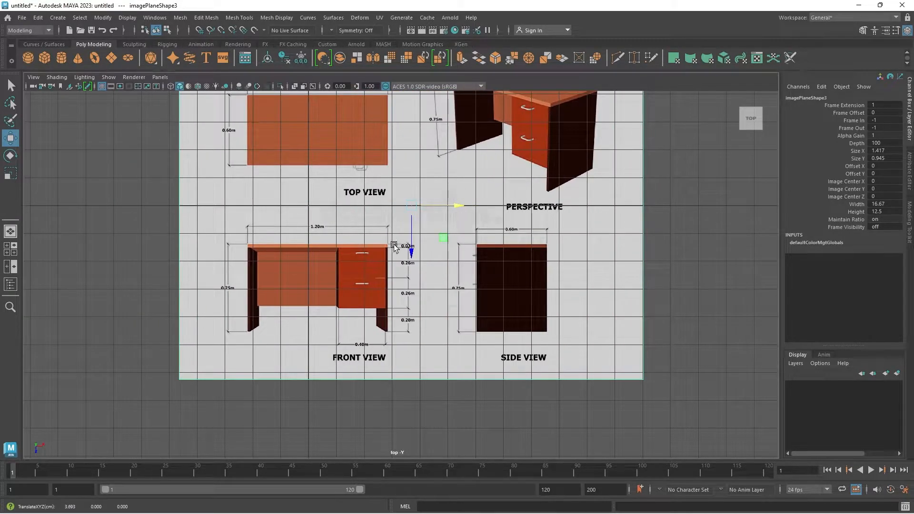
alt+middle_drag(413, 251, 408, 314)
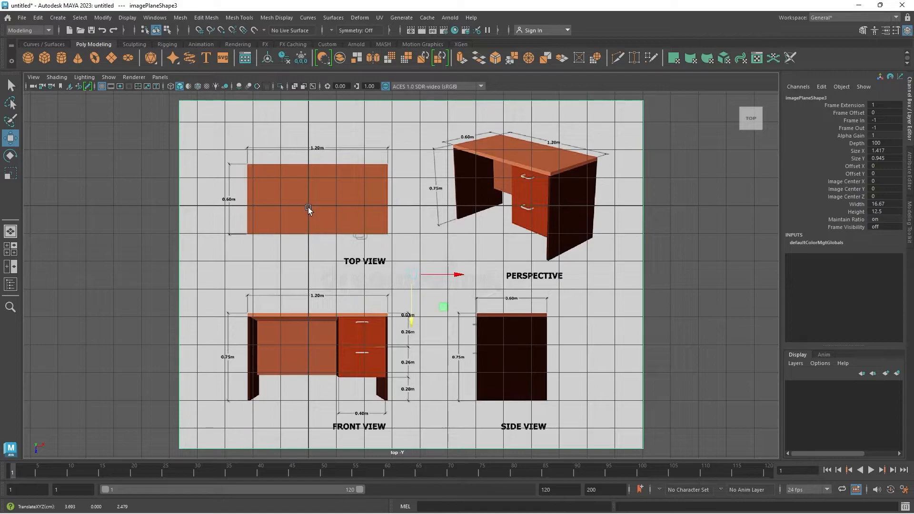
Try the top image plane off to the side, and bring it back to Translate X about 3.33, centring the top-view desk.
scroll(462, 262, down, 1)
scroll(462, 262, down, 4)
drag(451, 274, 691, 328)
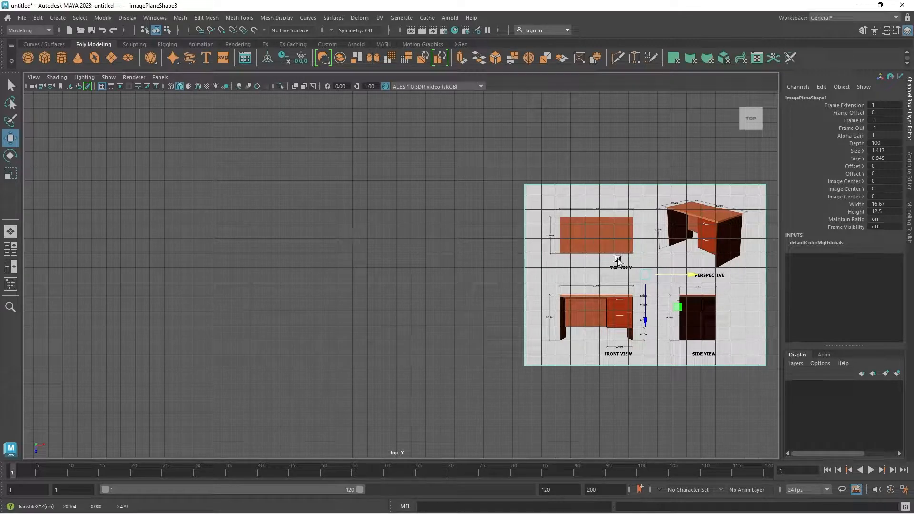
click(523, 299)
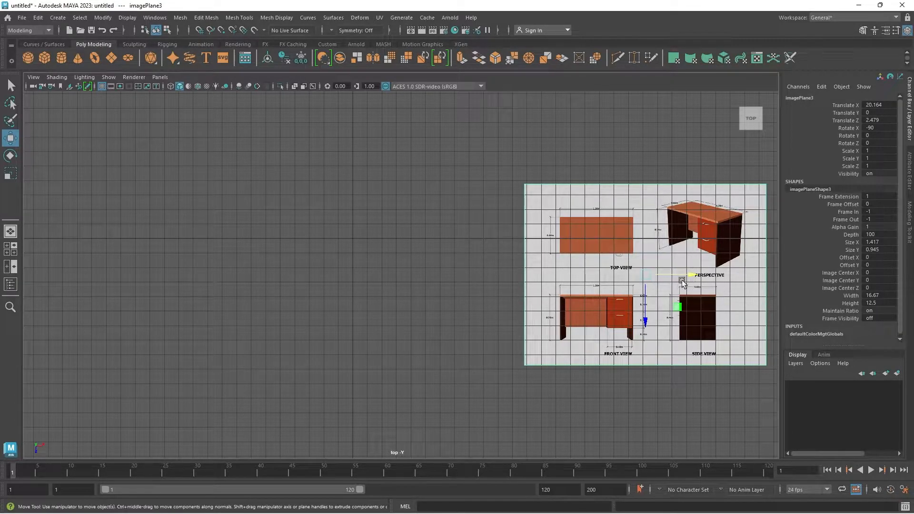
drag(687, 275, 440, 324)
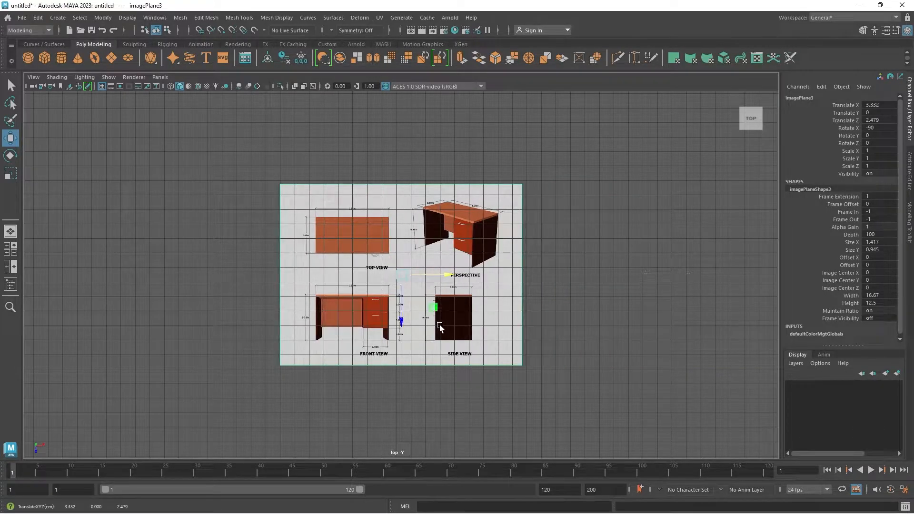
Fine-tune the top image plane to Translate X about 3.35 and Translate Z about 2.66, centring the top-view desk on the origin.
scroll(412, 318, up, 2)
scroll(412, 318, up, 2)
drag(403, 323, 400, 326)
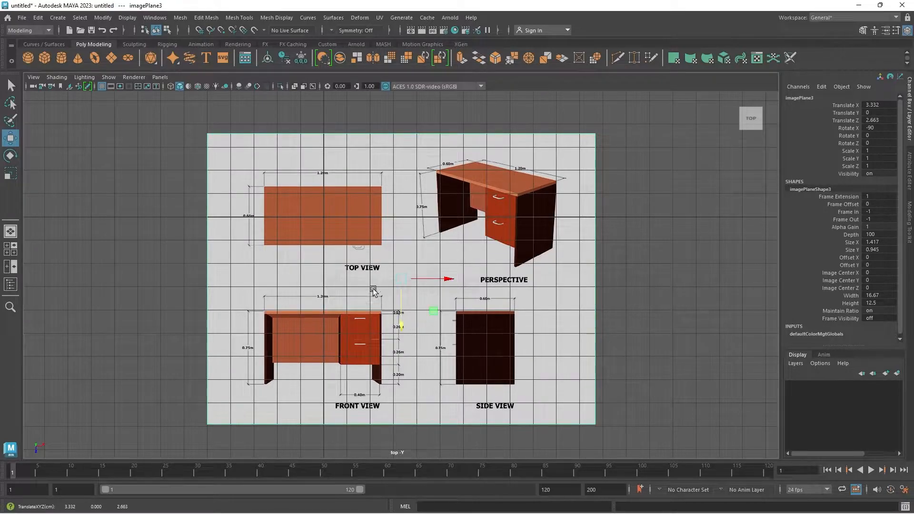
drag(446, 281, 449, 284)
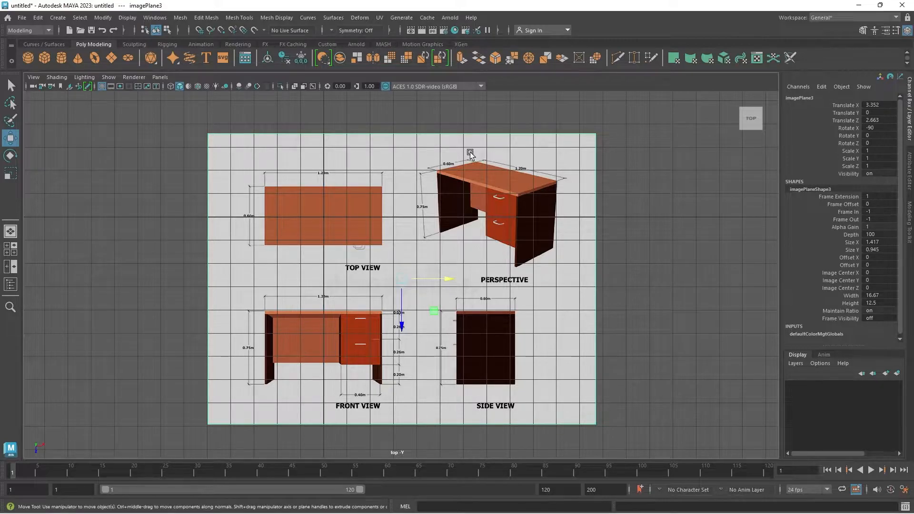
Lower the top image plane below the grid to Translate Y about -2.66.
key(space)
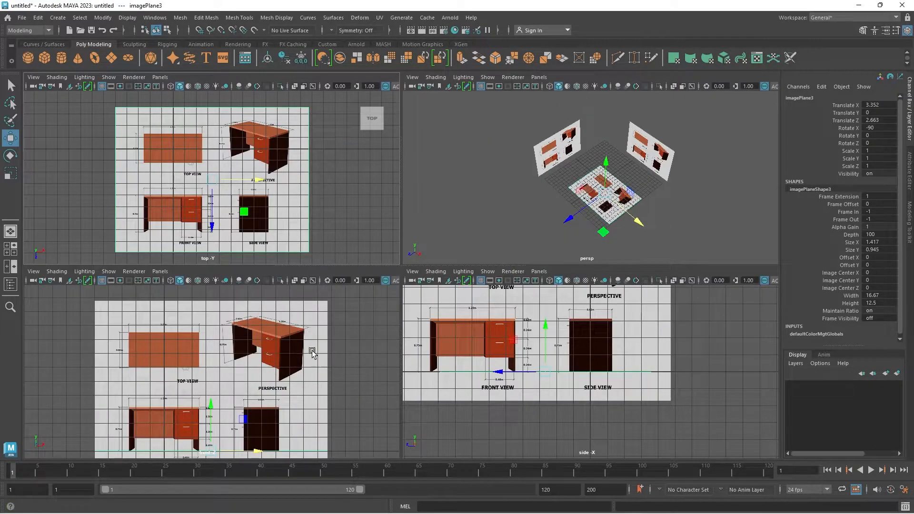
key(space)
alt+drag(507, 232, 434, 308)
alt+drag(460, 352, 440, 345)
key(space)
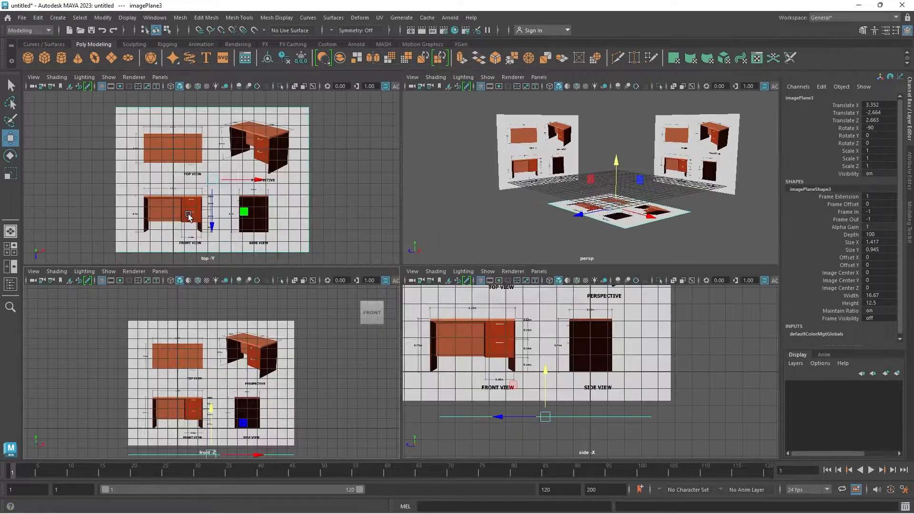
key(space)
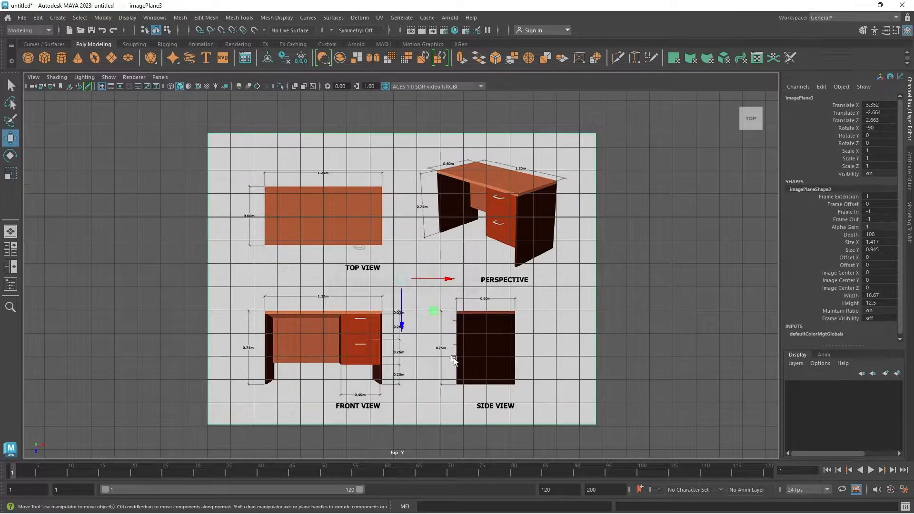
key(space)
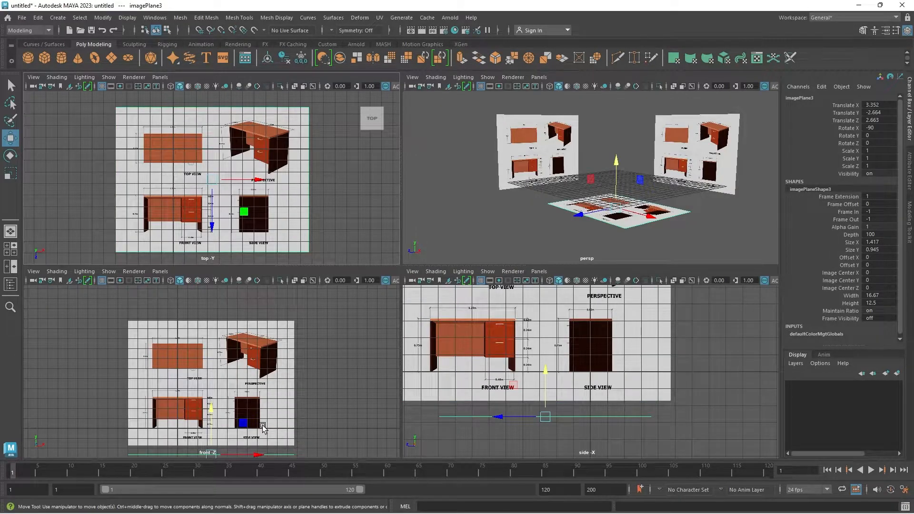
Create a polygon cube, show the front view in wireframe, and raise the cube to Translate Y about 2.65 at the desktop's upper edge.
key(space)
scroll(356, 379, up, 8)
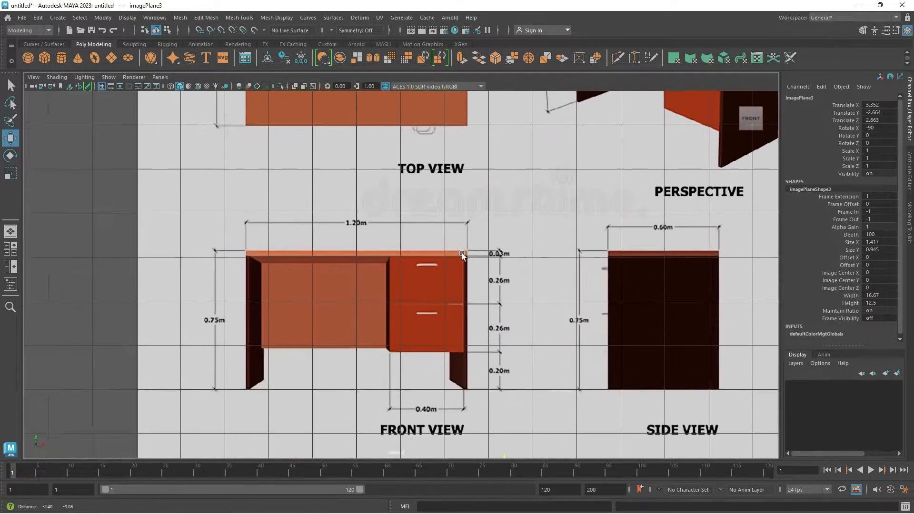
alt+middle_drag(462, 253, 444, 209)
scroll(409, 257, up, 4)
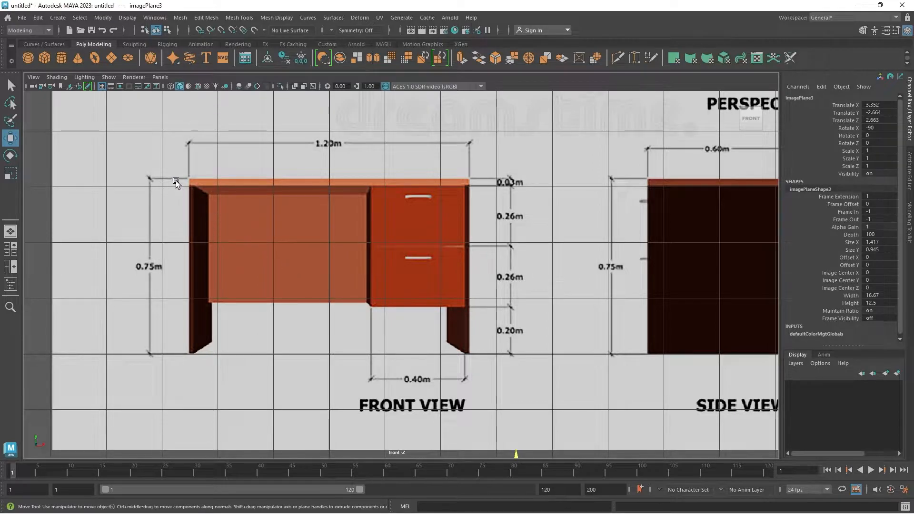
click(44, 58)
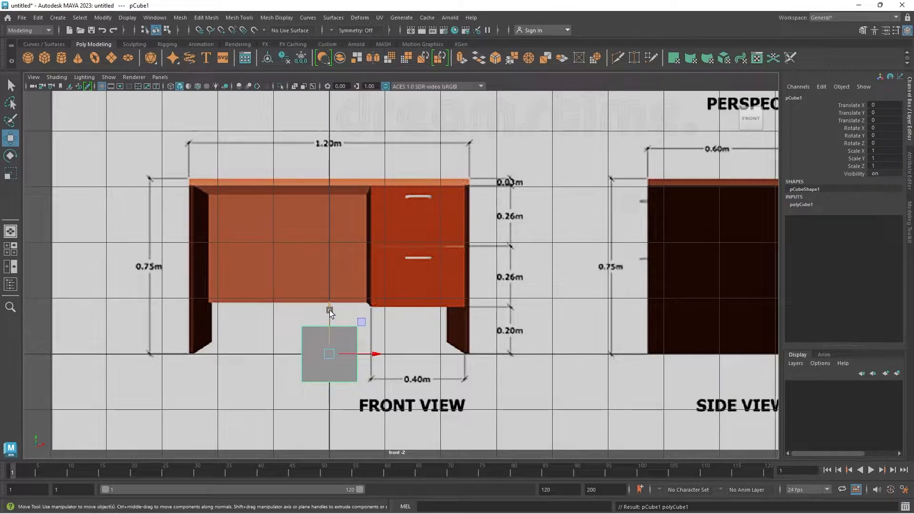
key(4)
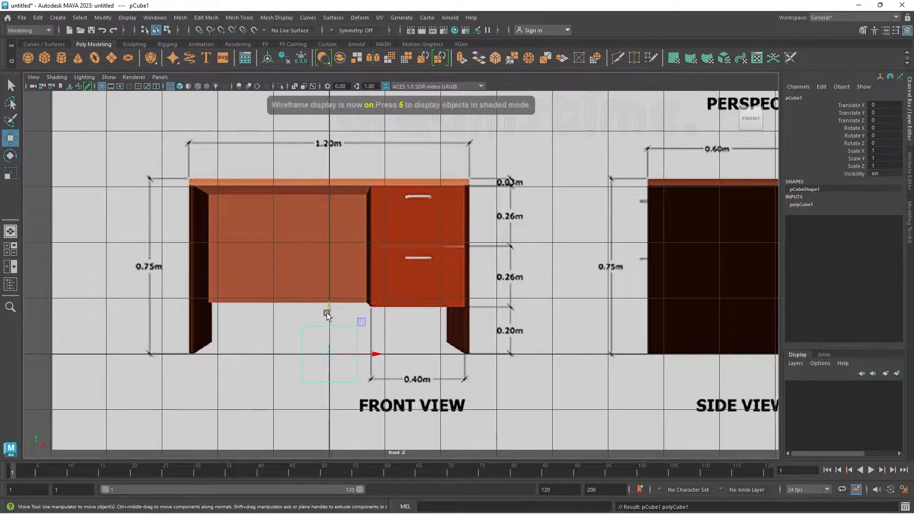
click(308, 218)
click(305, 328)
drag(328, 310, 349, 163)
Move the cube sideways to Translate X about -2.00, aligning its side with the front-view desktop's left end.
scroll(338, 210, up, 4)
alt+middle_drag(305, 232, 637, 397)
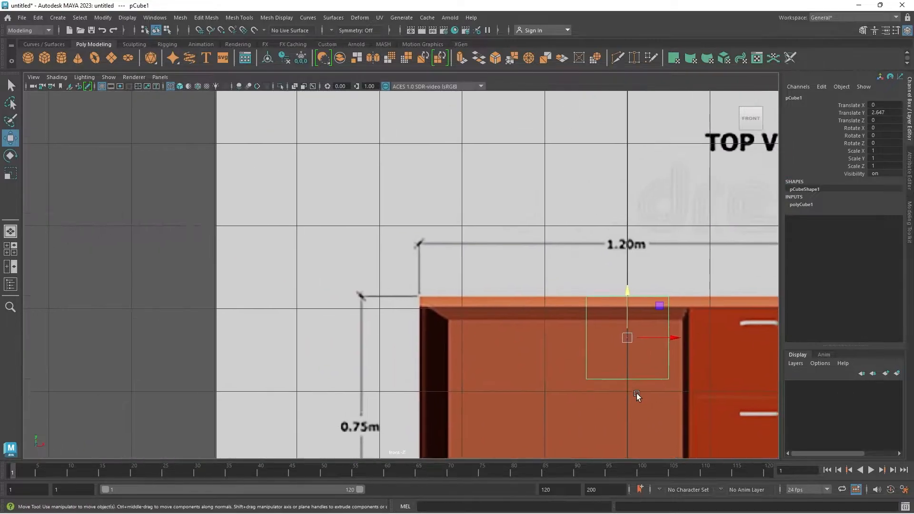
alt+middle_drag(567, 358, 475, 315)
scroll(475, 315, up, 2)
alt+middle_drag(550, 339, 464, 303)
drag(521, 262, 329, 315)
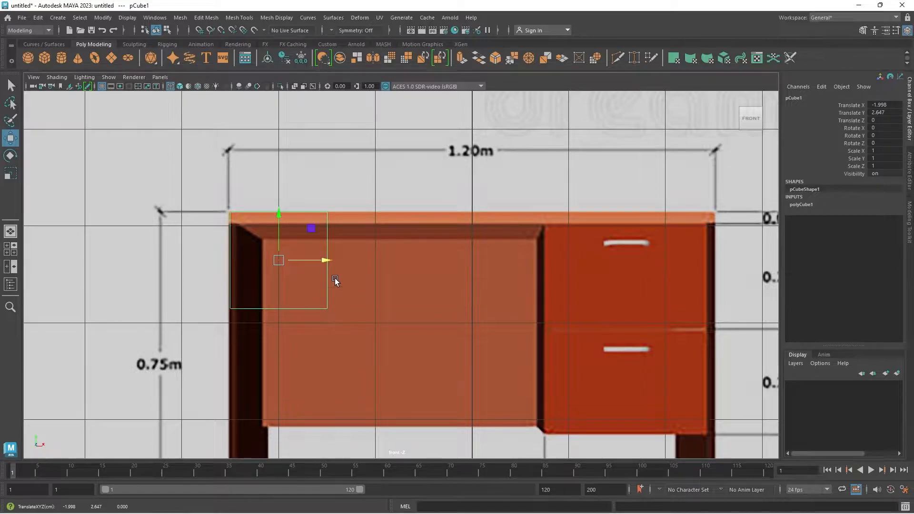
Move the cube's vertices in the front view to fit the desktop's 0.03m thickness and 1.20m width.
right_drag(326, 210, 272, 208)
drag(176, 302, 248, 328)
drag(278, 264, 313, 200)
drag(375, 268, 301, 153)
alt+middle_drag(393, 276, 312, 283)
drag(301, 228, 683, 320)
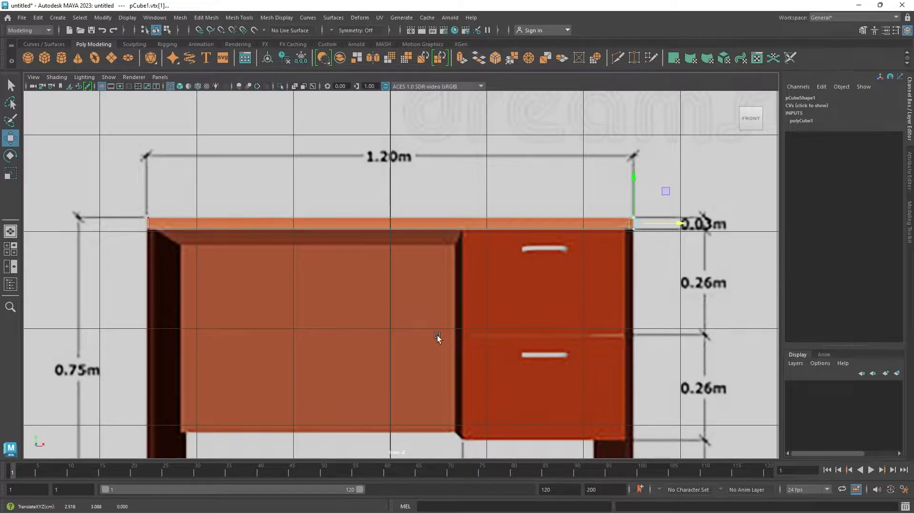
Move the slab's front and back vertices in the side view to fit the desktop's 0.60m depth, using wireframe display.
key(space)
key(space)
scroll(420, 170, up, 2)
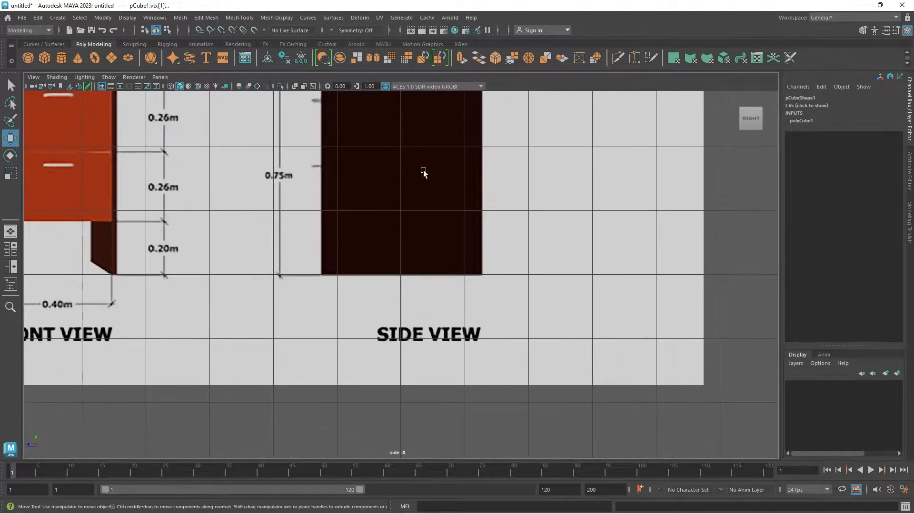
scroll(420, 170, up, 2)
alt+middle_drag(425, 199, 445, 378)
scroll(473, 378, up, 5)
alt+middle_drag(467, 271, 434, 306)
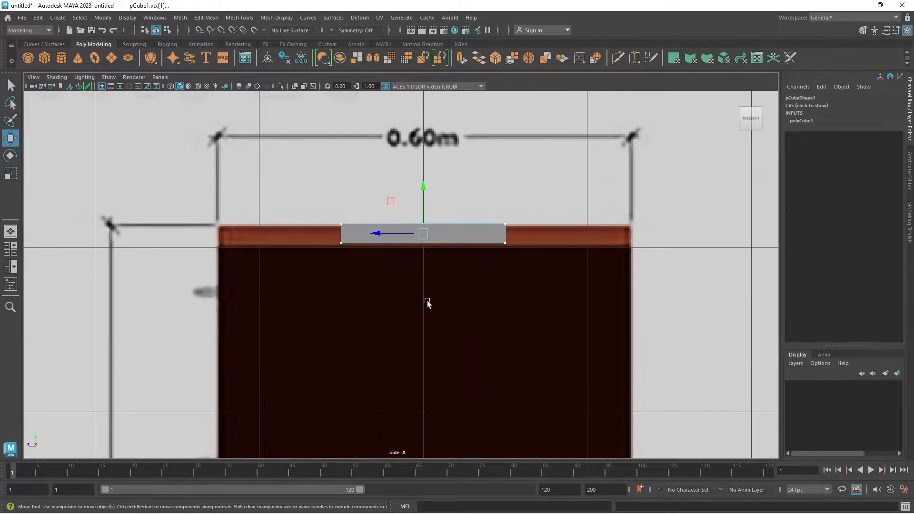
drag(299, 190, 346, 279)
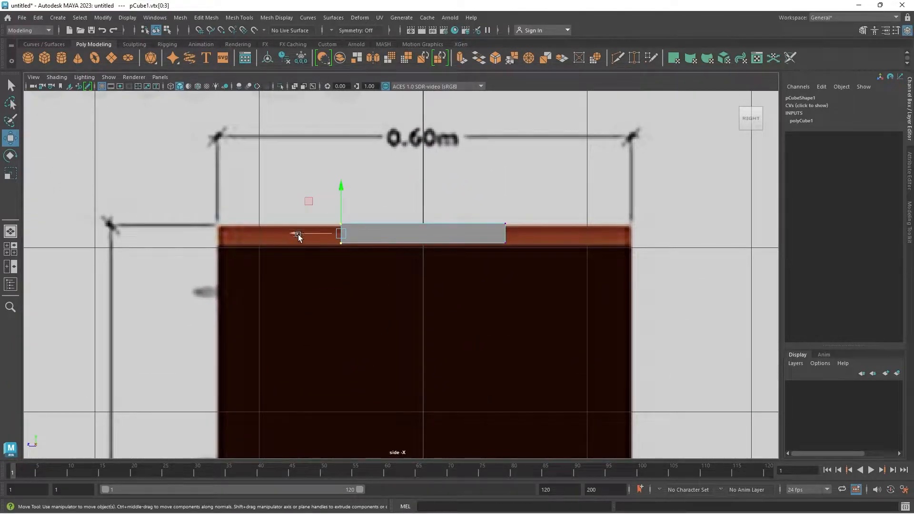
key(4)
drag(296, 233, 176, 271)
drag(473, 188, 533, 298)
mouse_move(463, 235)
mouse_down()
mouse_move(540, 255)
mouse_move(596, 298)
mouse_up()
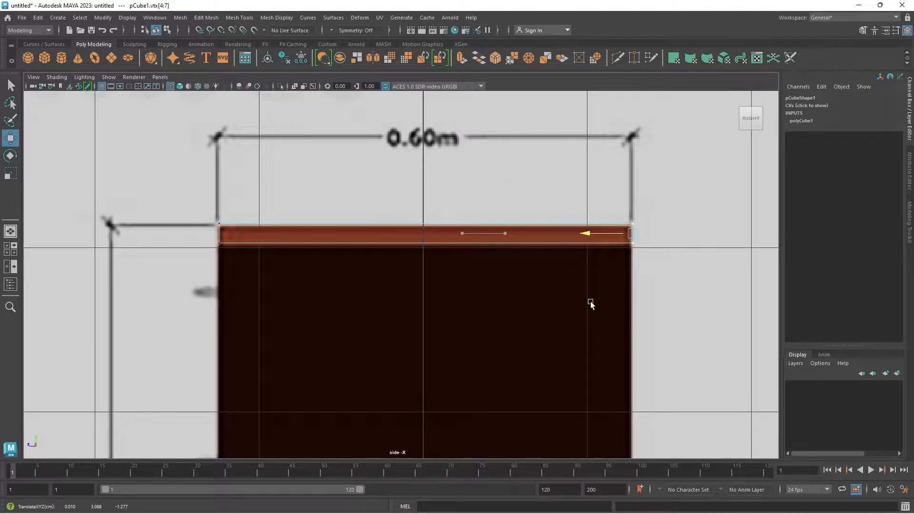
Leave vertex editing and raise the side image plane to Translate Y about 4.54, aligning its desktop with the slab.
key(space)
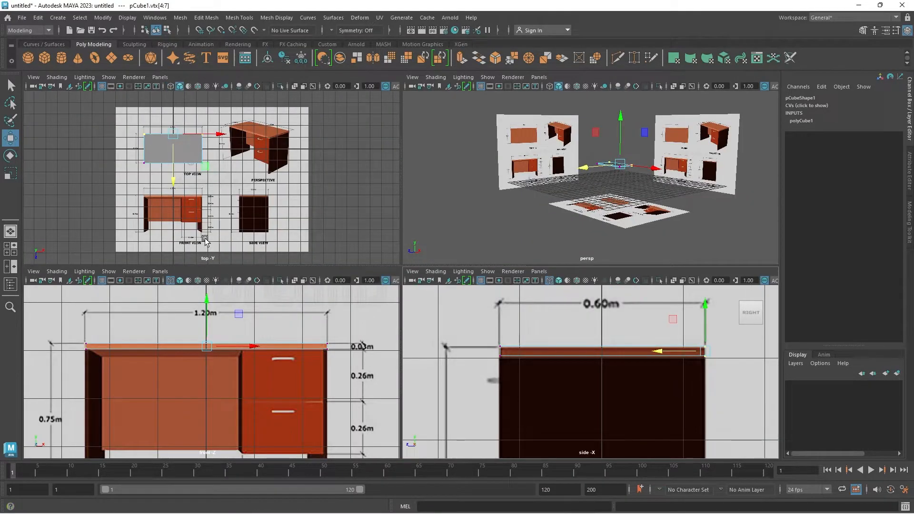
key(space)
scroll(514, 383, down, 9)
scroll(406, 281, up, 6)
scroll(341, 263, up, 2)
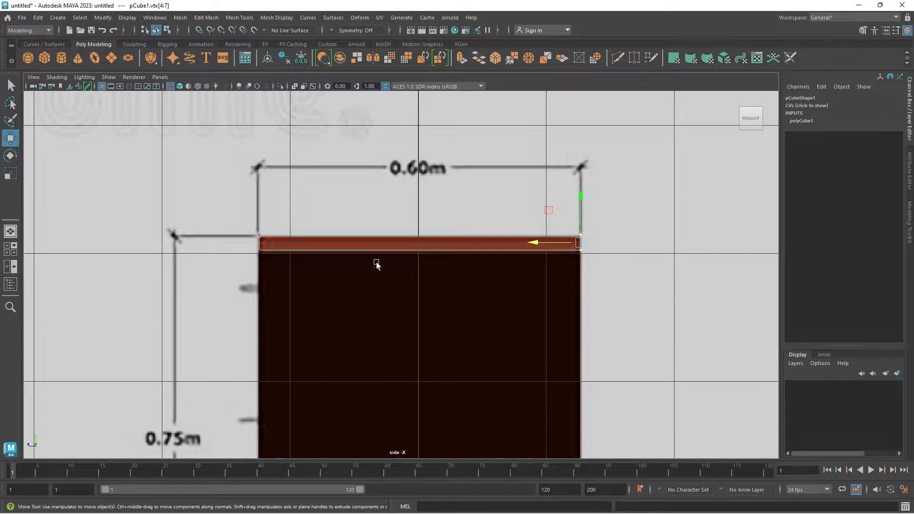
right_drag(264, 235, 331, 205)
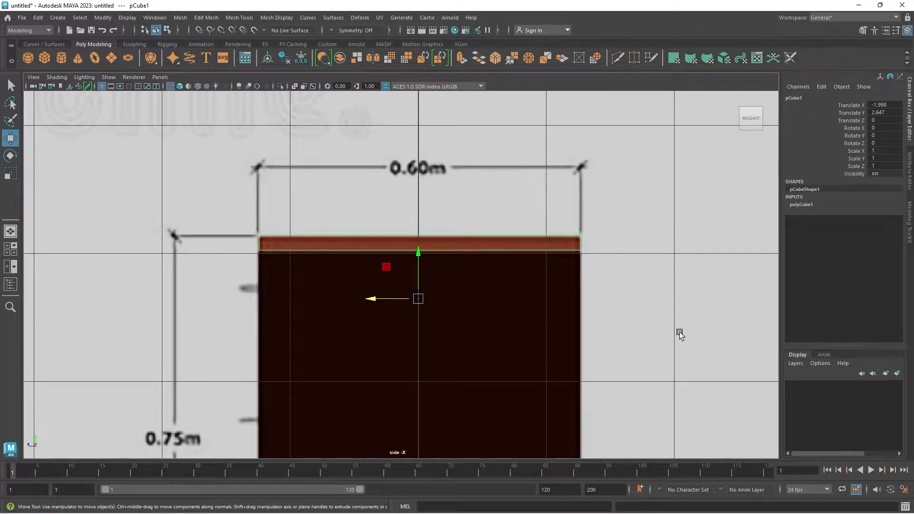
scroll(547, 387, down, 6)
click(512, 357)
scroll(408, 272, up, 4)
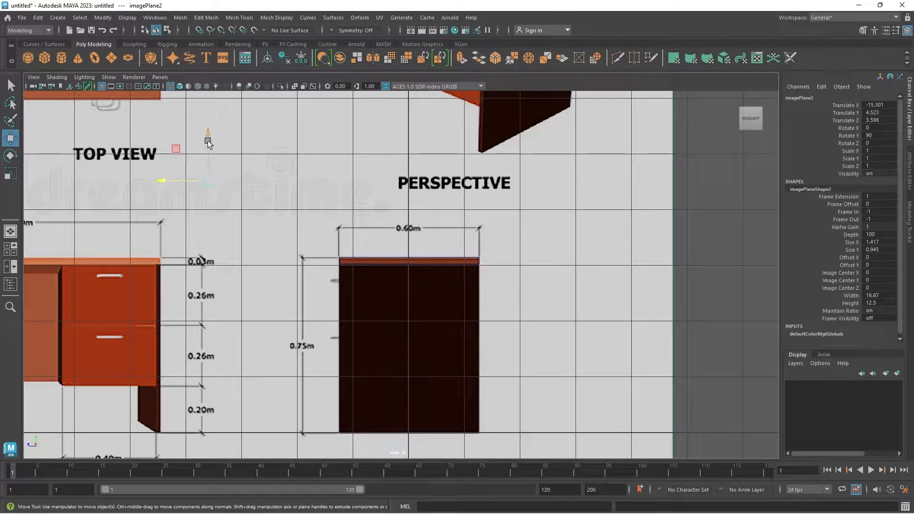
scroll(515, 256, up, 6)
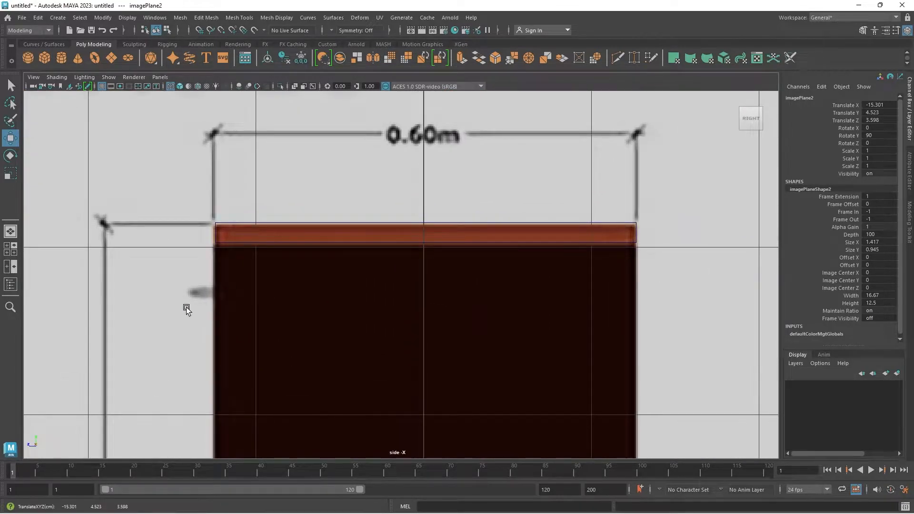
middle_drag(186, 307, 192, 304)
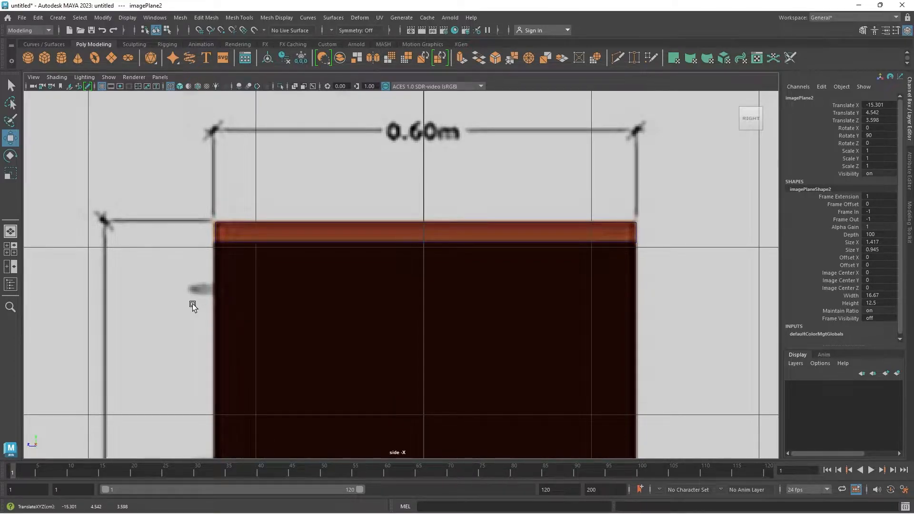
scroll(193, 303, down, 8)
scroll(402, 342, up, 4)
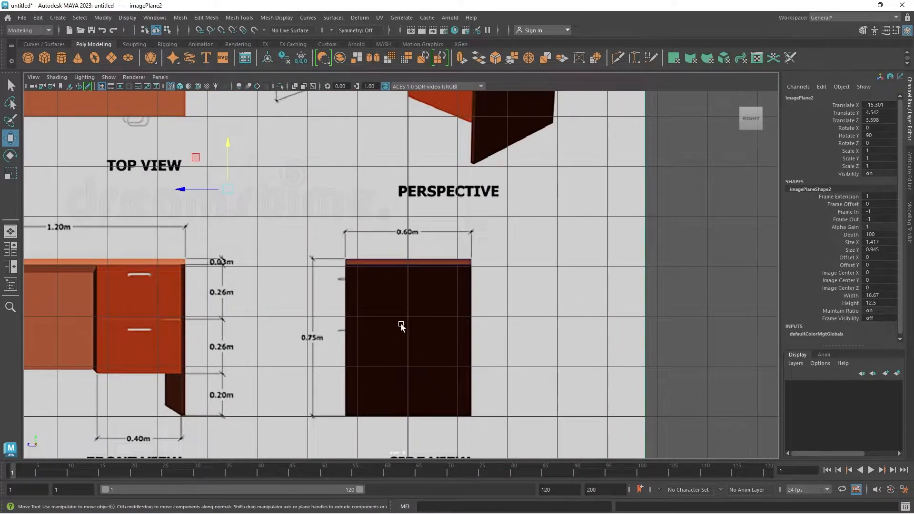
Adjust the top image plane to Translate X about 3.40 and Translate Z about 2.69, matching its desktop to the slab outline.
key(space)
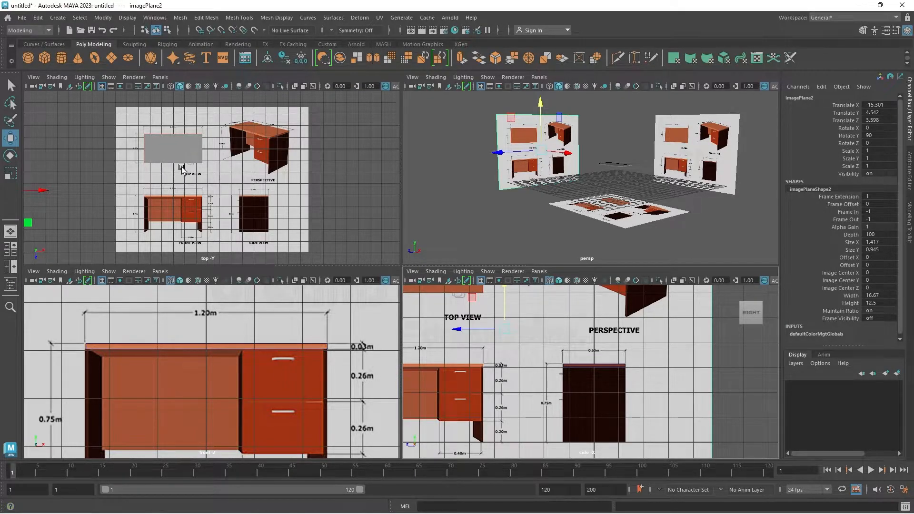
click(203, 157)
key(space)
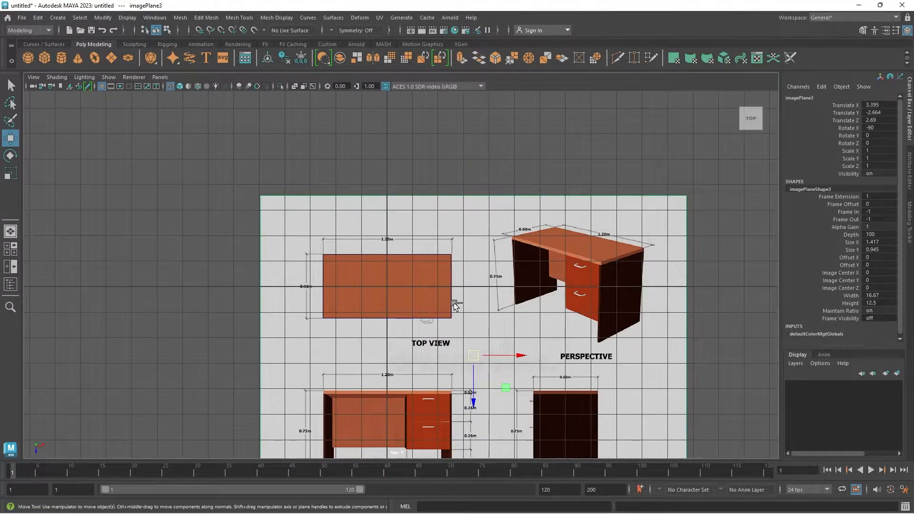
Save the scene as model.mb in E:\for youtube\part-4.
key(ctrl+shift+s)
key(Return)
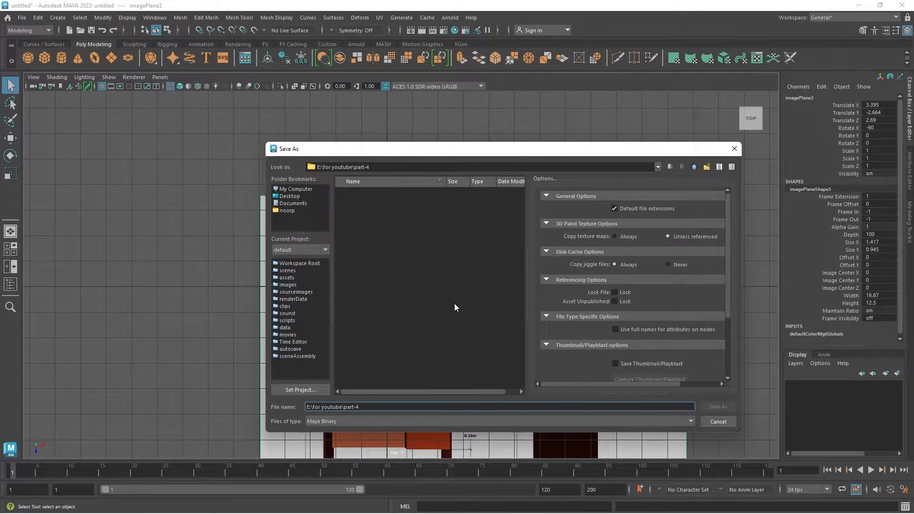
key(ctrl+a)
text(m)
key(Return)
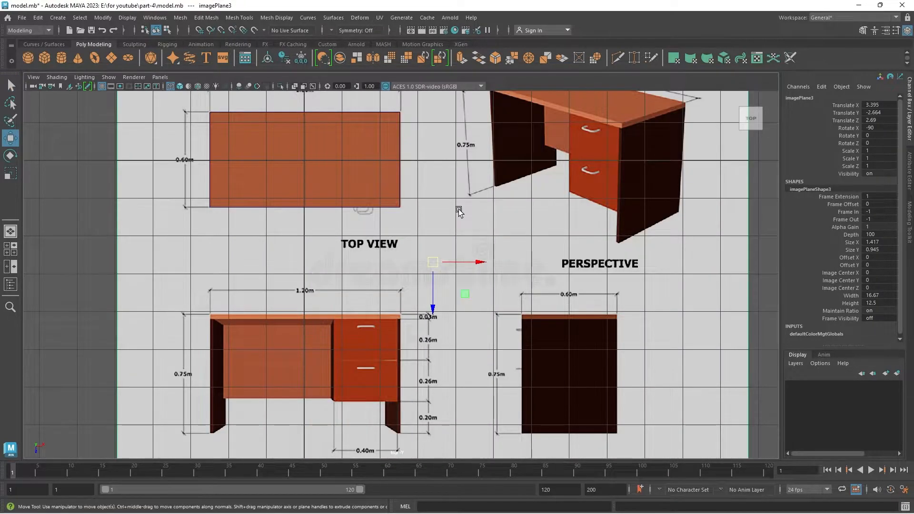
Select the desktop slab in the front view and centre its pivot.
key(space)
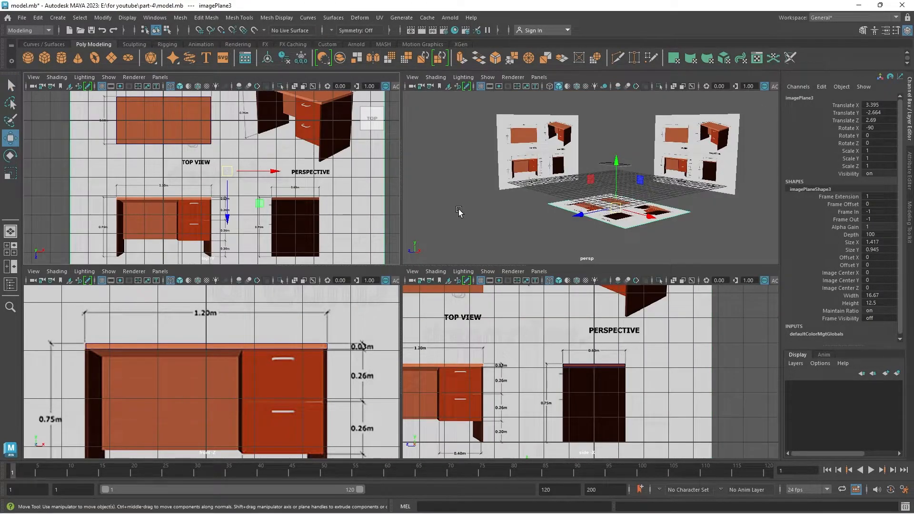
scroll(458, 211, up, 2)
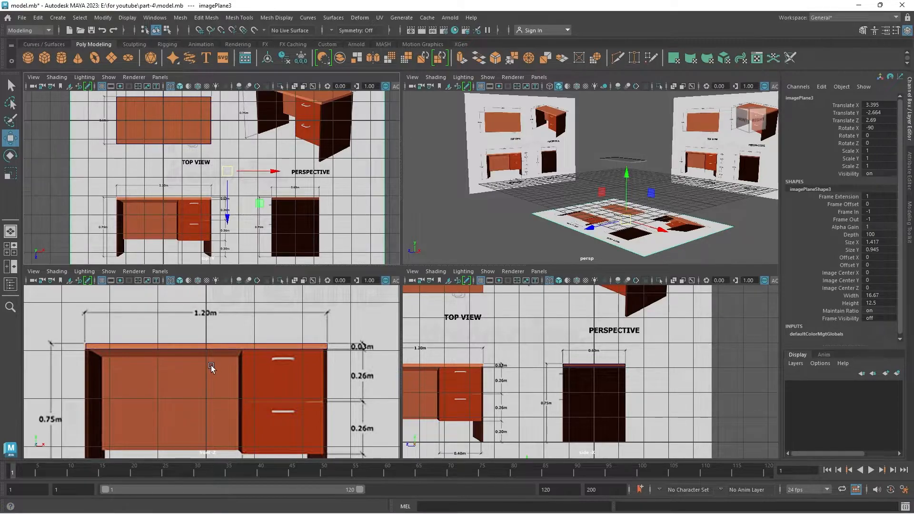
key(space)
scroll(331, 316, down, 5)
scroll(332, 316, up, 4)
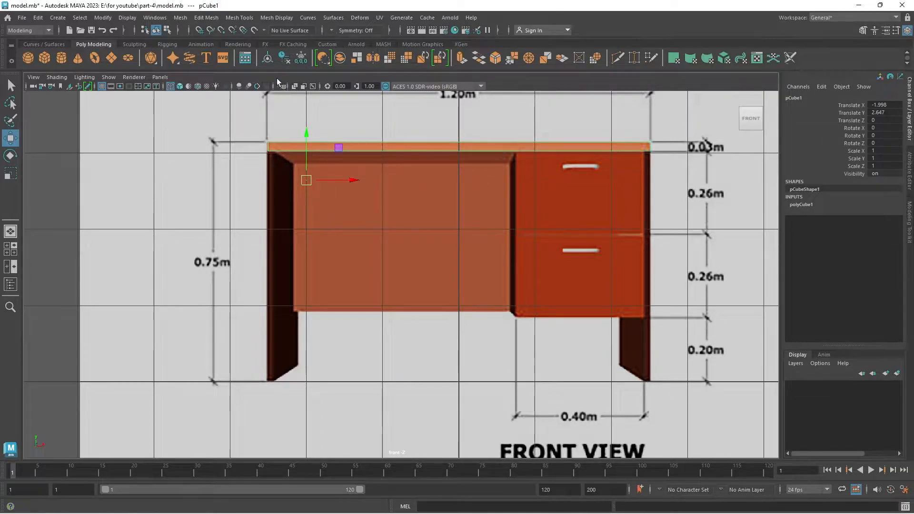
click(268, 59)
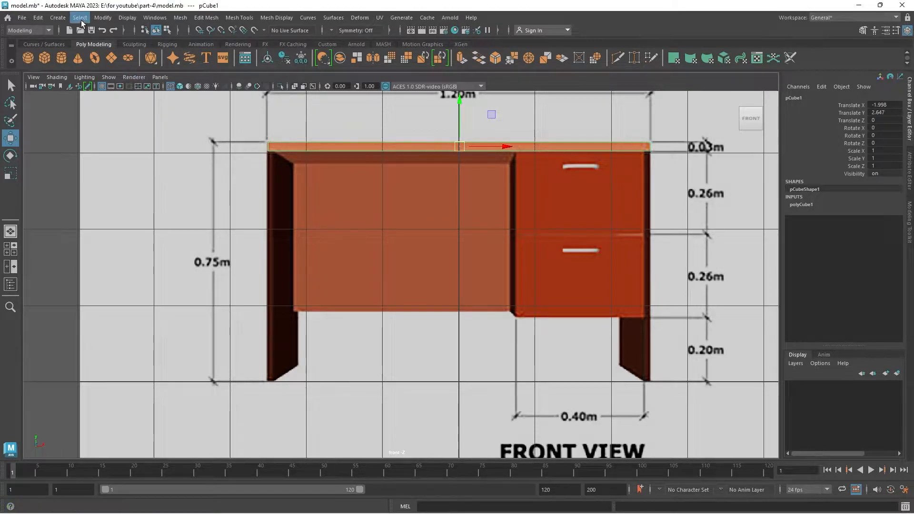
click(100, 21)
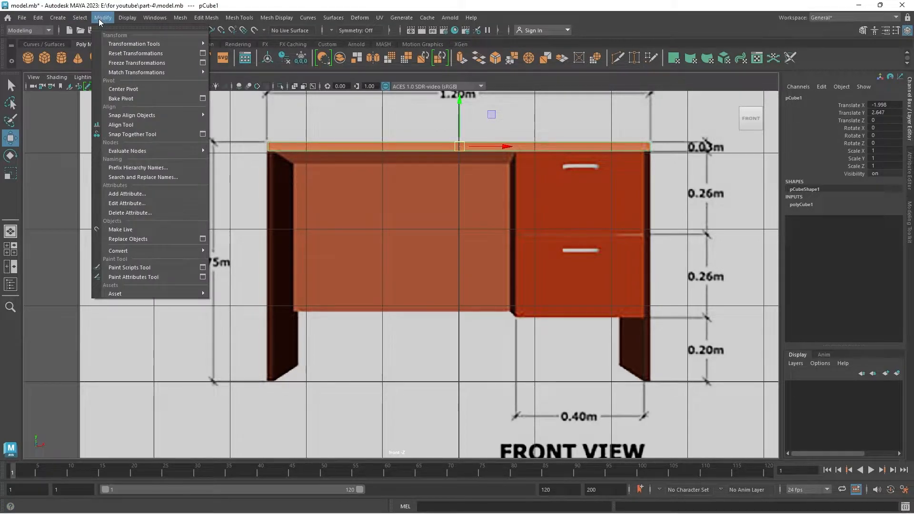
click(121, 89)
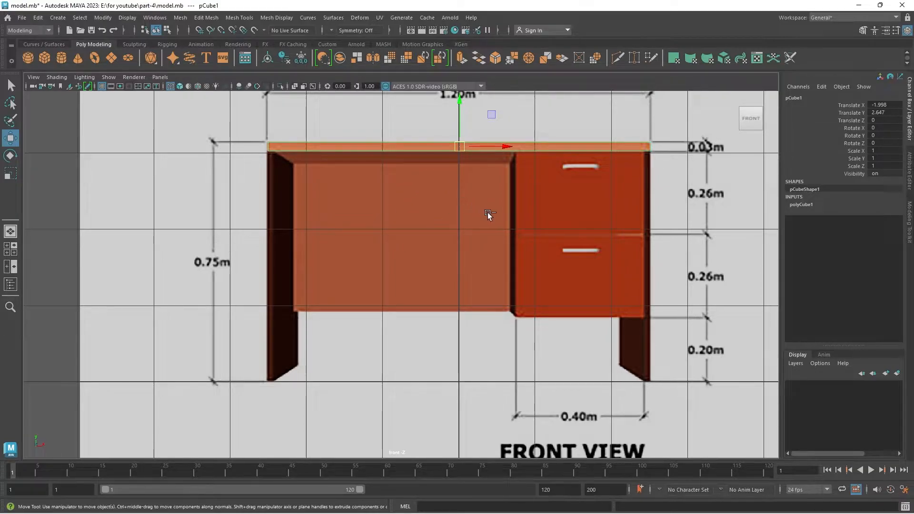
Duplicate the desktop slab, lower the copy to Translate Y about 1.06 and rotate it to -90 on Z.
key(ctrl+d)
drag(461, 103, 476, 222)
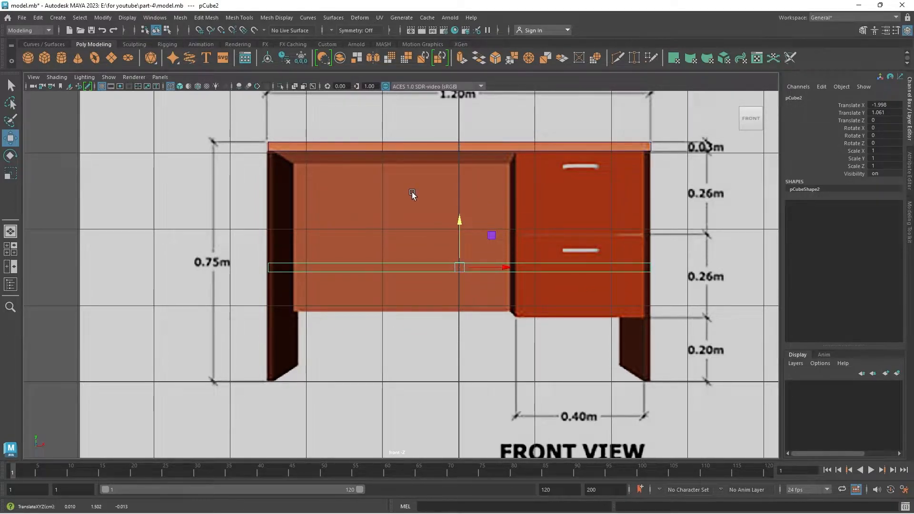
key(e)
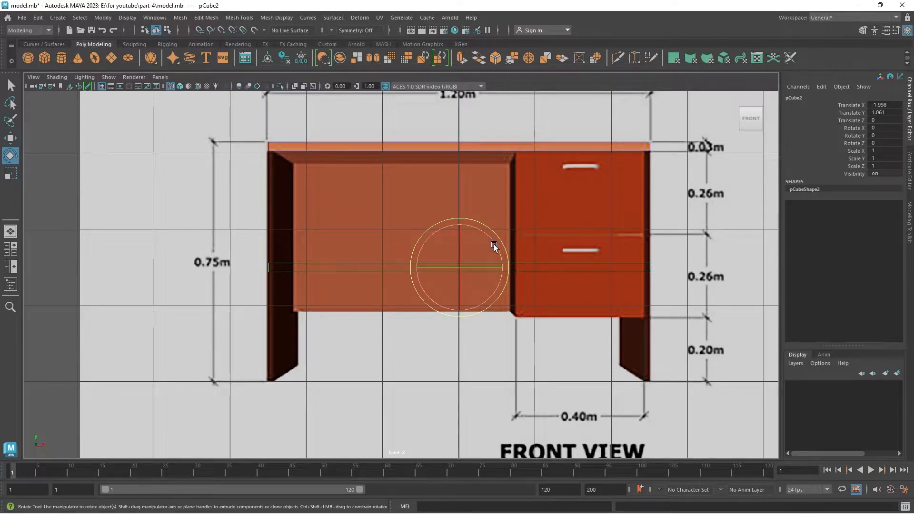
drag(493, 244, 384, 292)
key(w)
Position the upright copy along the desk's left edge at Translate X about -4.39 and Translate Y about 0.08, its top meeting the desktop's underside.
scroll(476, 277, down, 3)
scroll(378, 253, up, 3)
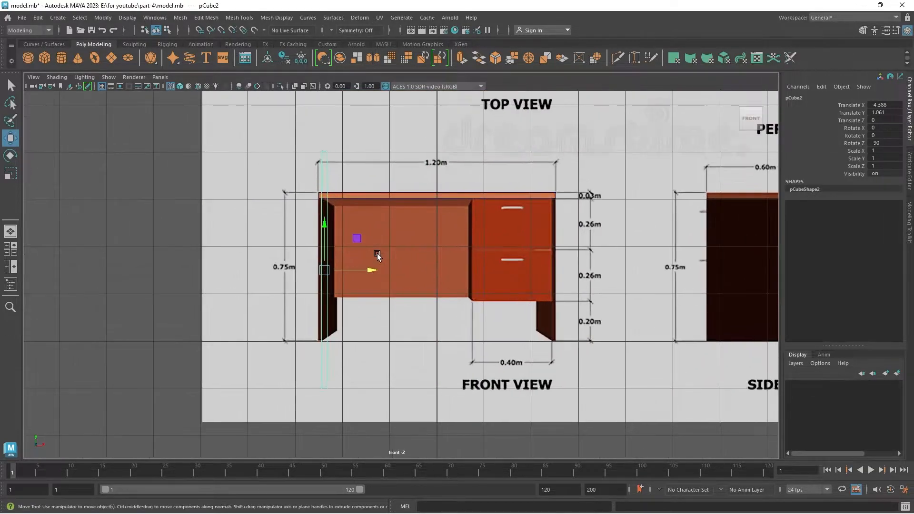
scroll(378, 253, up, 3)
drag(271, 221, 267, 306)
scroll(291, 281, up, 4)
middle_drag(403, 294, 404, 302)
key(a)
scroll(402, 286, up, 6)
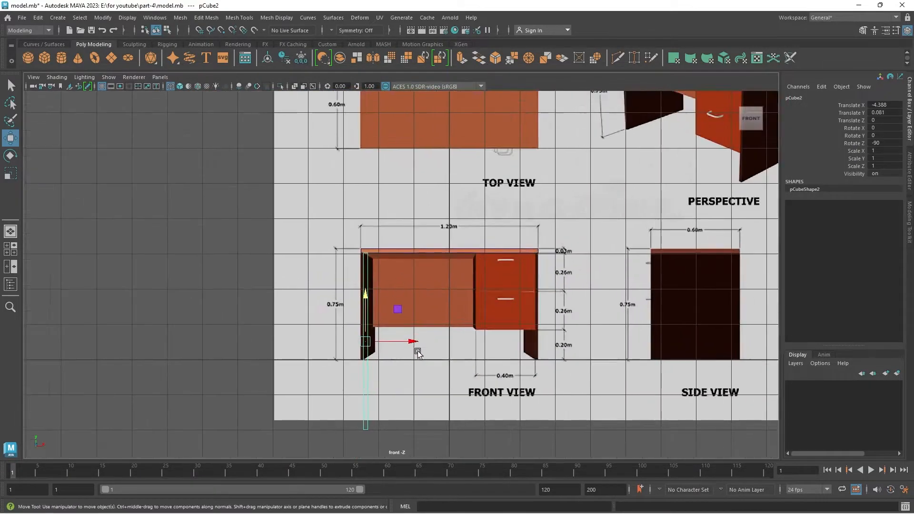
Raise the left side panel's bottom vertices to the floor line of the desk in the front reference.
right_drag(353, 376, 310, 243)
alt+middle_drag(387, 304, 391, 222)
drag(311, 377, 403, 409)
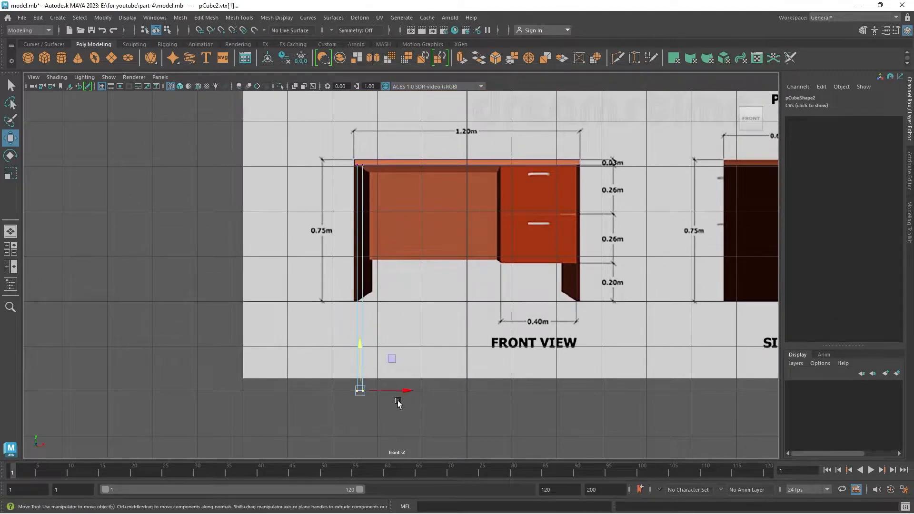
drag(357, 352, 360, 264)
scroll(353, 347, up, 5)
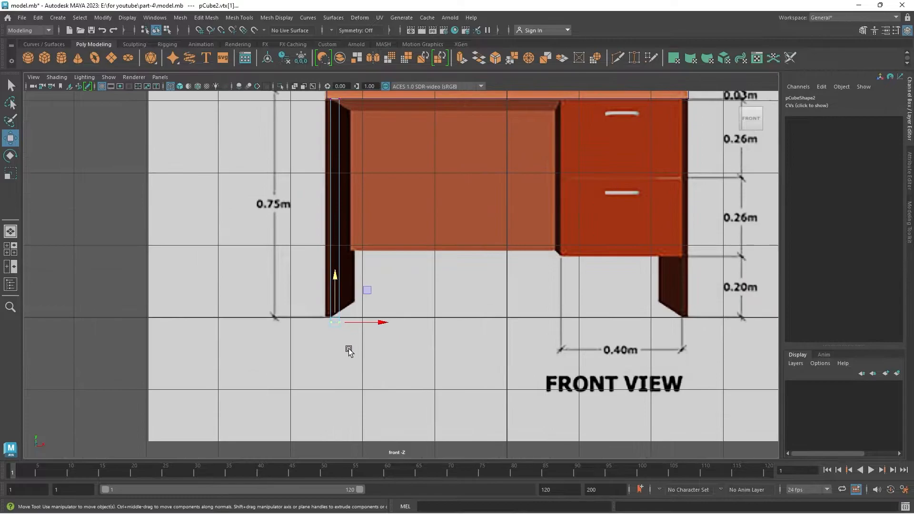
scroll(306, 375, up, 4)
alt+middle_drag(309, 368, 479, 237)
mouse_move(443, 249)
middle_down()
mouse_move(455, 213)
mouse_move(430, 251)
middle_up()
Move the left side panel's long-edge vertices to match the panel thickness in the front reference, and return to object mode.
scroll(453, 226, down, 10)
scroll(418, 238, up, 3)
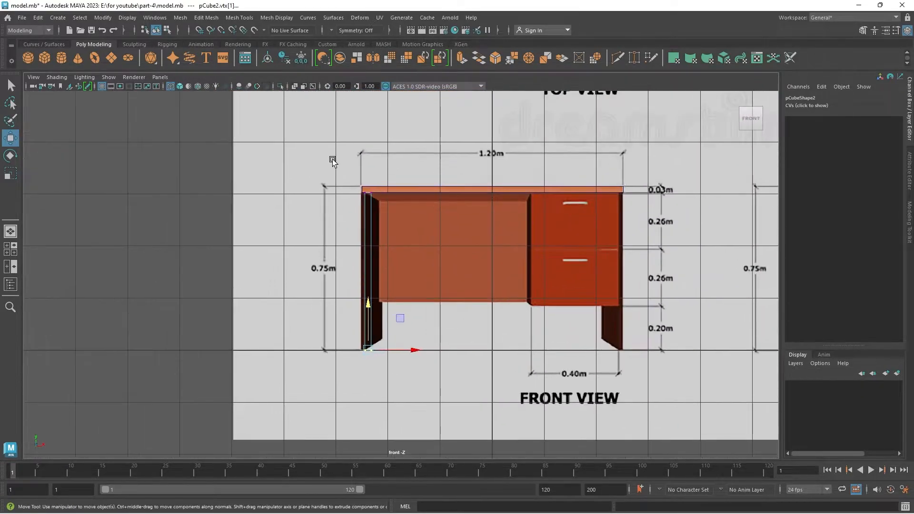
scroll(399, 313, up, 8)
drag(315, 261, 304, 279)
scroll(303, 279, down, 8)
scroll(340, 275, up, 5)
drag(454, 378, 360, 149)
scroll(362, 265, up, 6)
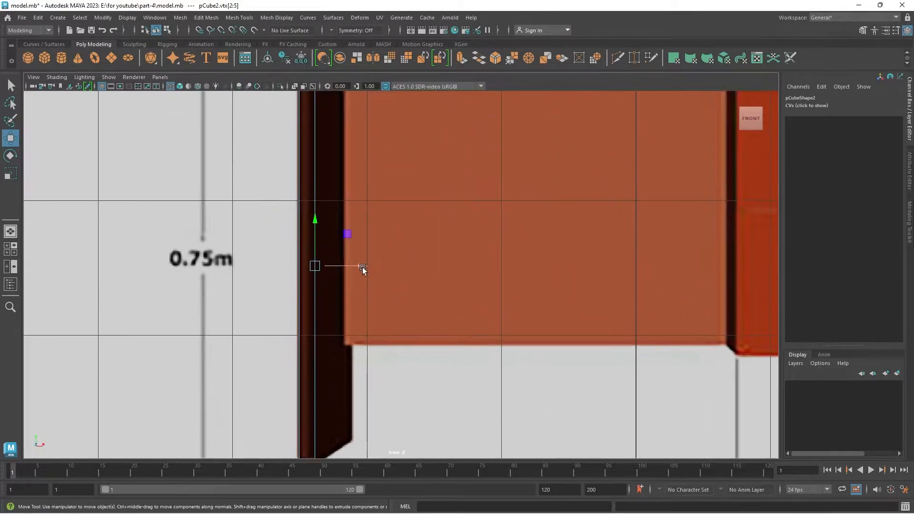
alt+middle_drag(343, 282, 396, 315)
drag(382, 297, 376, 302)
scroll(376, 302, down, 6)
right_drag(415, 253, 445, 232)
Check the left side panel's fit against the side and top reference images.
key(space)
key(space)
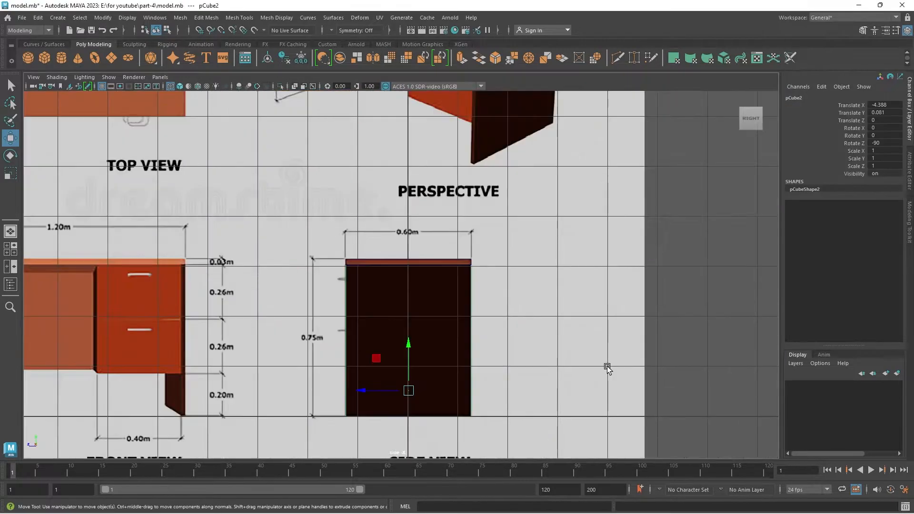
scroll(362, 324, up, 3)
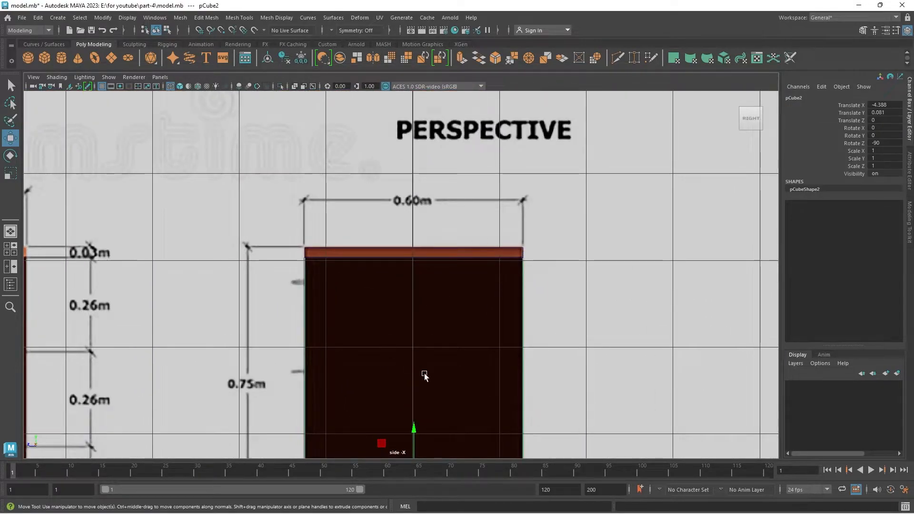
scroll(406, 361, down, 3)
key(space)
key(space)
scroll(199, 219, up, 2)
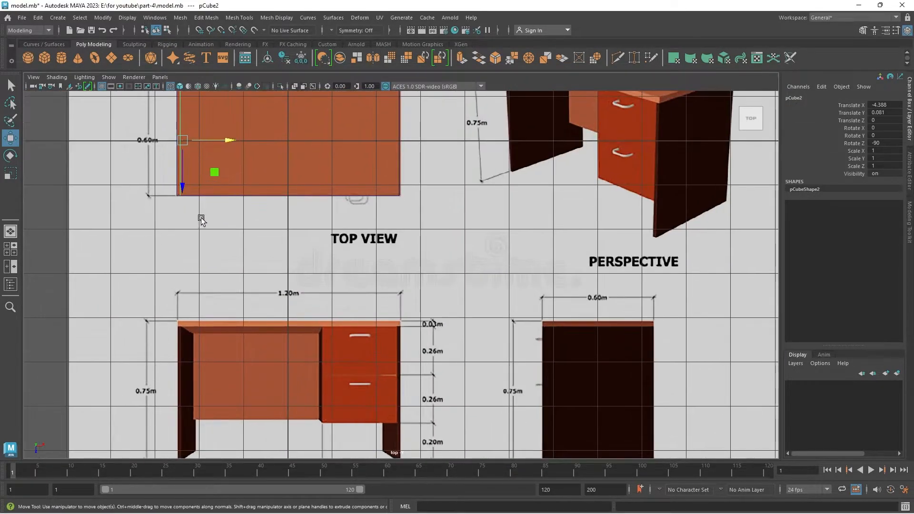
scroll(299, 269, up, 3)
scroll(299, 269, up, 3)
key(space)
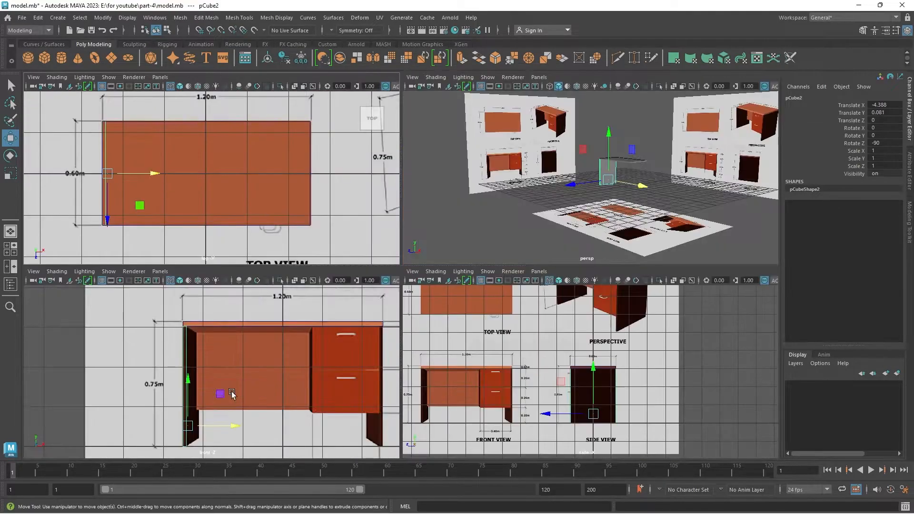
key(space)
Centre the left side panel's pivot in the front view.
alt+middle_drag(429, 342, 349, 286)
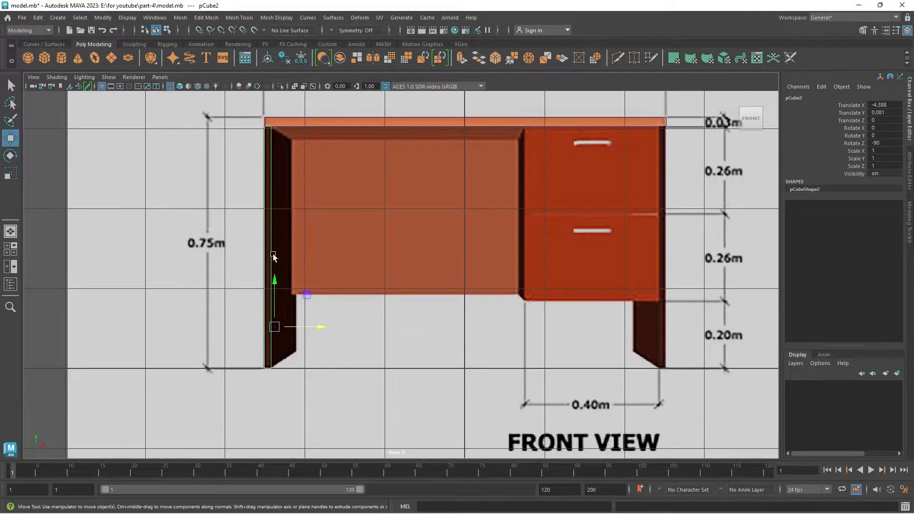
click(267, 61)
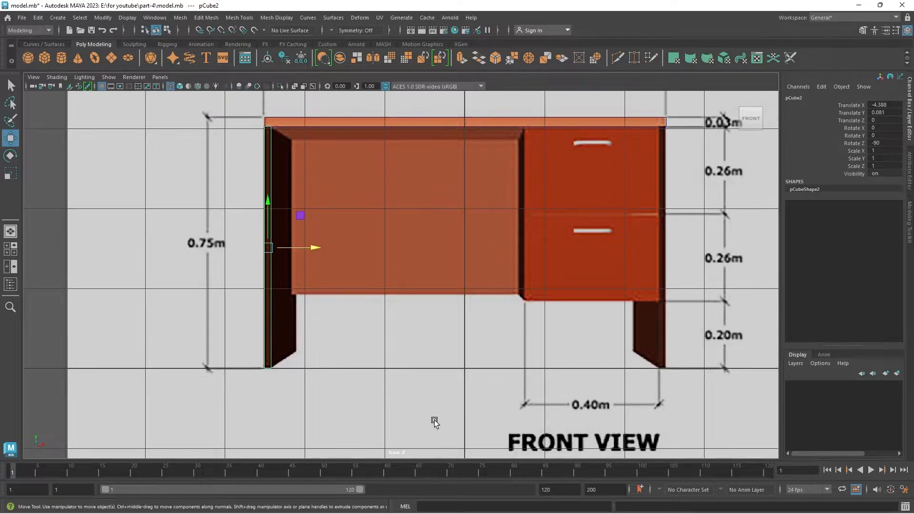
alt+middle_drag(387, 277, 293, 275)
Duplicate the left side panel and move the copy to Translate X about 0.56, flush with the desk's right edge.
key(ctrl+d)
drag(221, 248, 613, 310)
scroll(622, 200, up, 2)
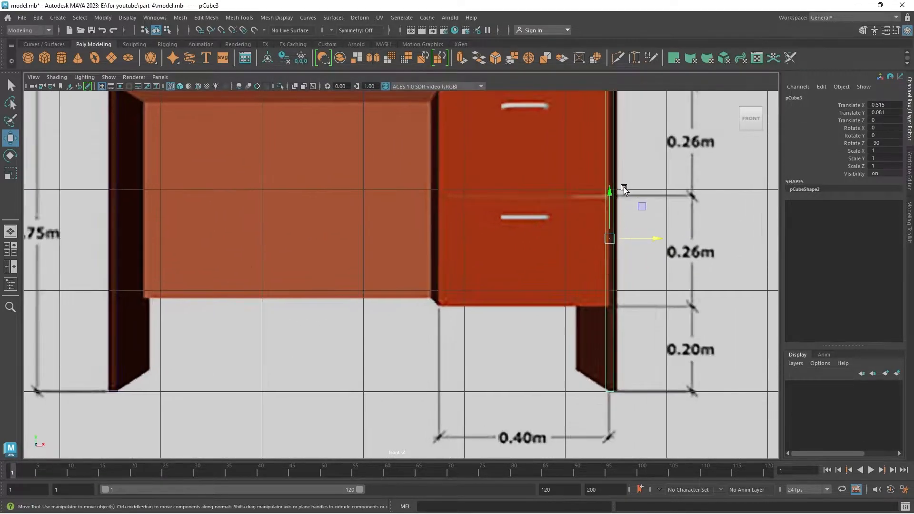
alt+middle_drag(630, 135, 393, 321)
scroll(393, 321, up, 12)
middle_drag(386, 268, 404, 274)
scroll(392, 319, down, 12)
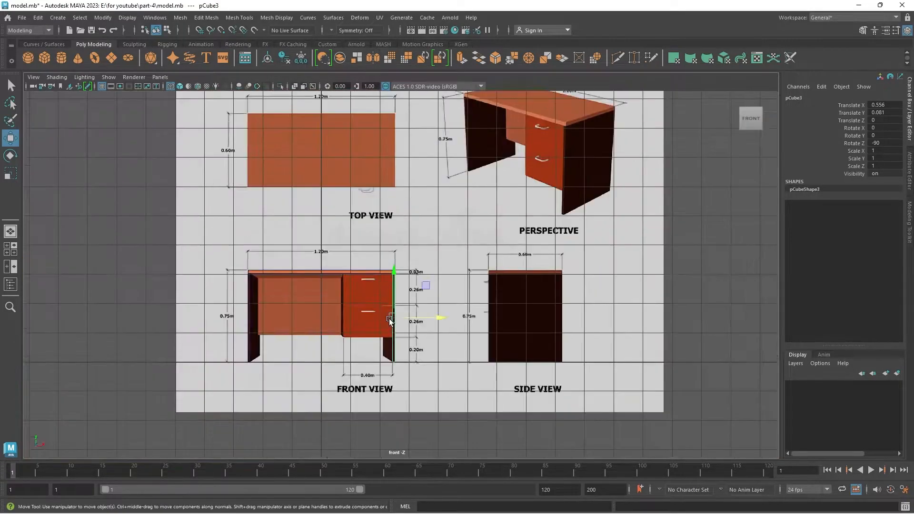
alt+middle_drag(392, 319, 410, 309)
scroll(409, 309, up, 2)
Inspect the desktop and both side panels in the perspective view, and save the scene.
key(space)
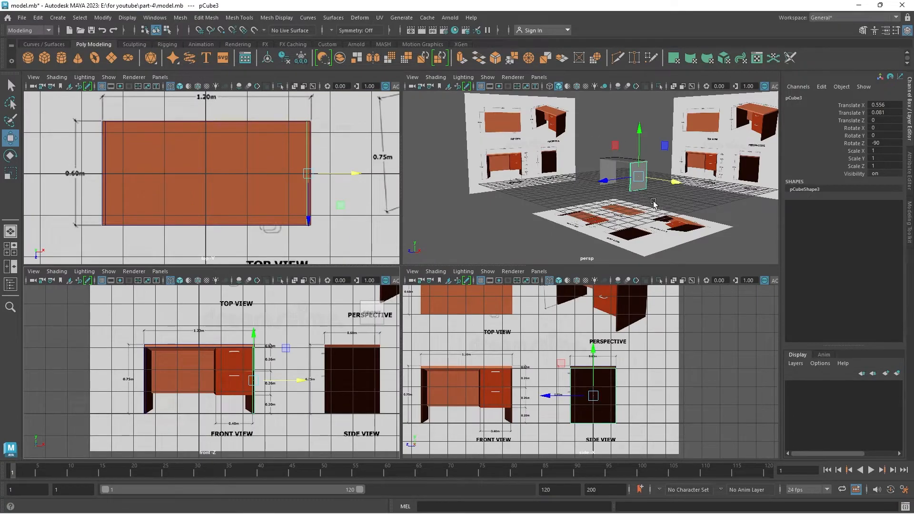
key(f)
scroll(548, 178, down, 2)
mouse_move(500, 172)
alt+mouse_down()
mouse_move(556, 195)
mouse_move(594, 190)
mouse_move(548, 194)
mouse_move(486, 177)
alt+mouse_up()
click(641, 128)
scroll(554, 145, up, 5)
alt+drag(555, 146, 651, 181)
alt+right_drag(651, 182, 577, 170)
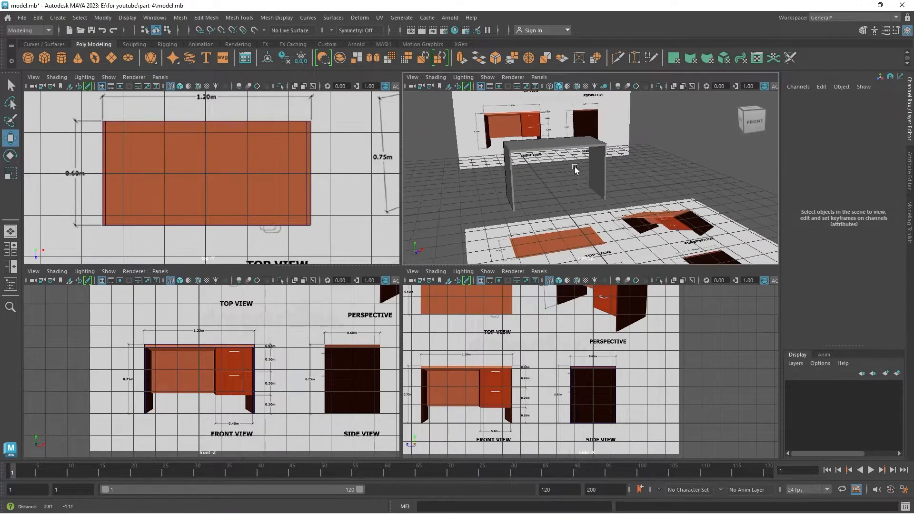
alt+drag(576, 170, 540, 194)
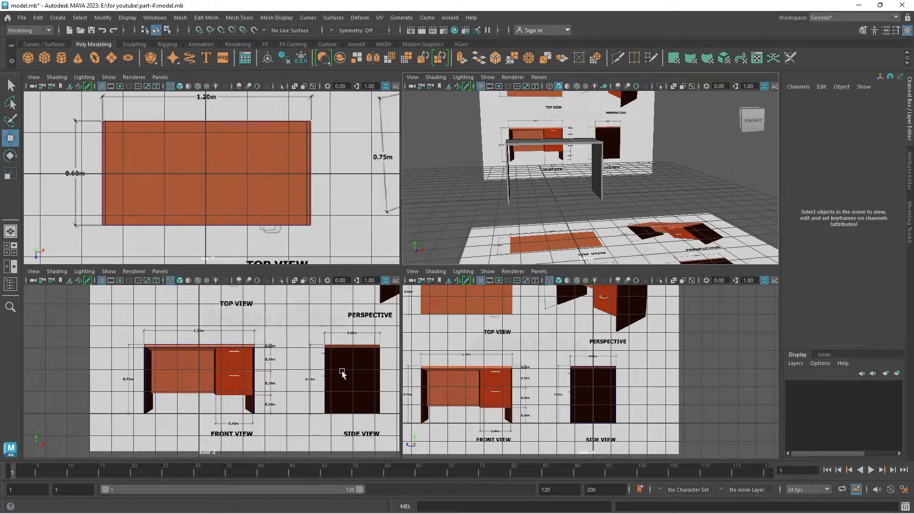
Duplicate the desktop slab in the front view, lower the copy to Translate Y about 1.97 and rotate it to 90 on X.
key(space)
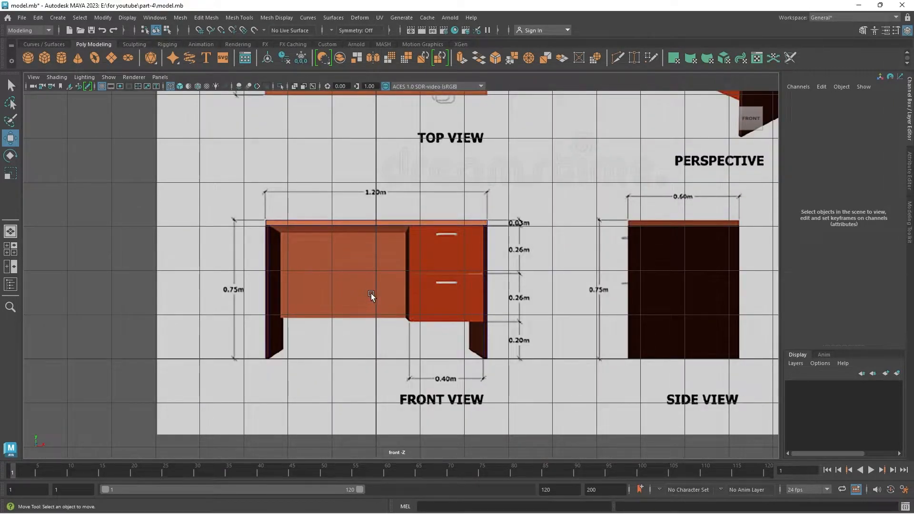
scroll(376, 302, up, 2)
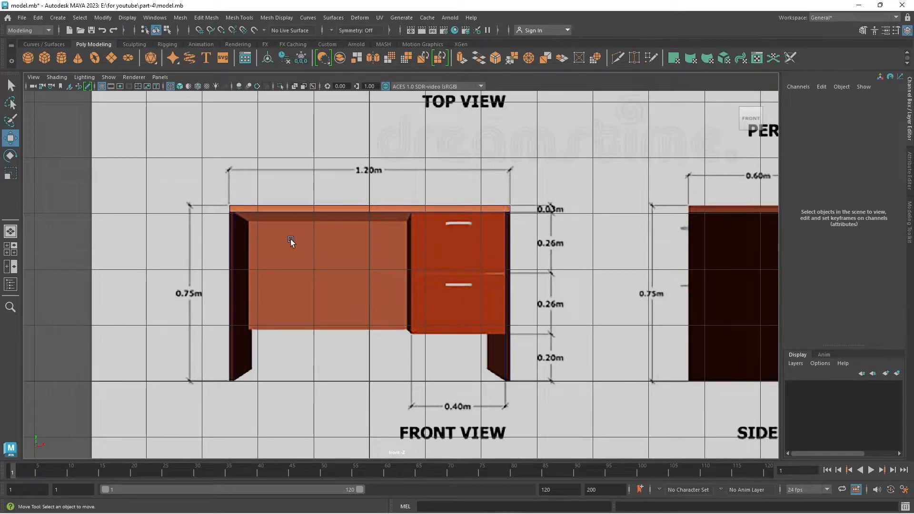
click(317, 208)
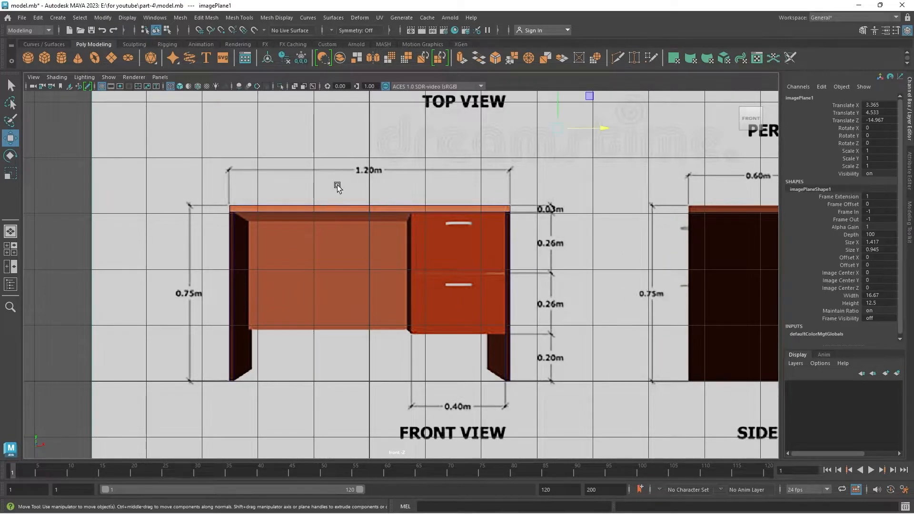
click(330, 209)
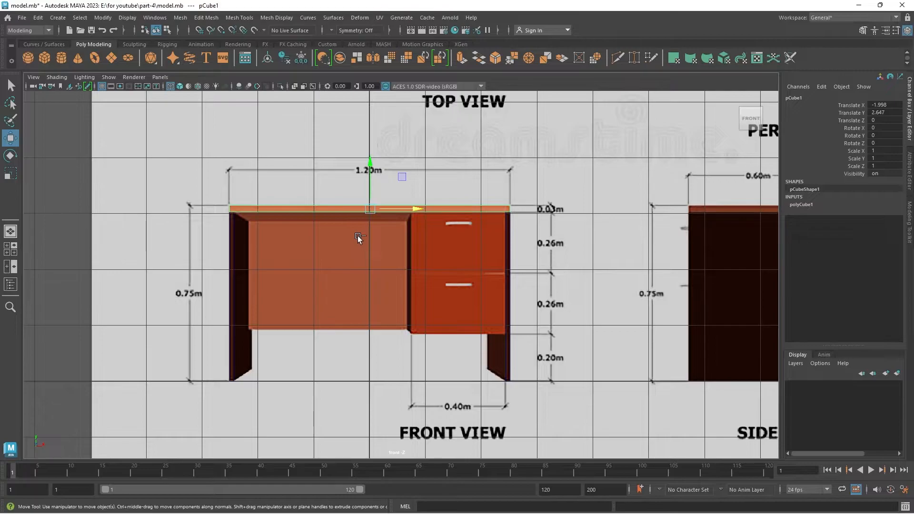
key(ctrl+d)
drag(370, 161, 376, 198)
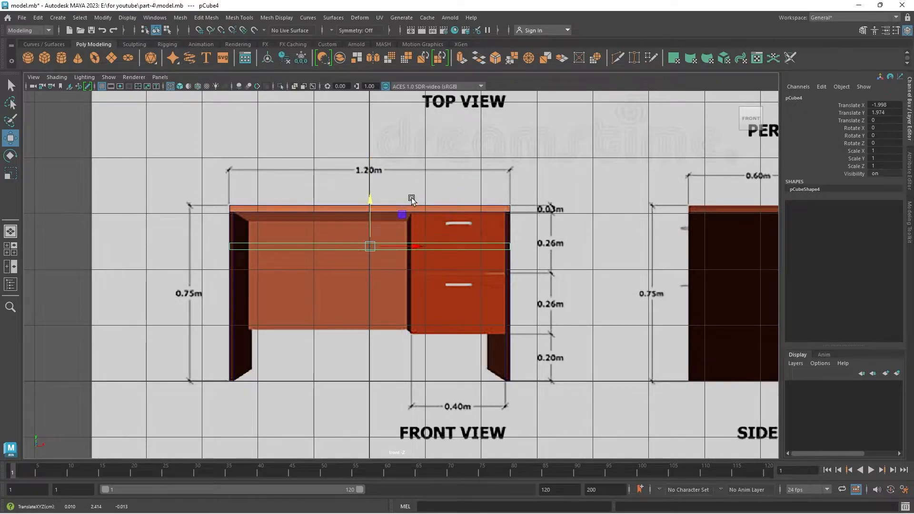
key(e)
drag(372, 223, 370, 285)
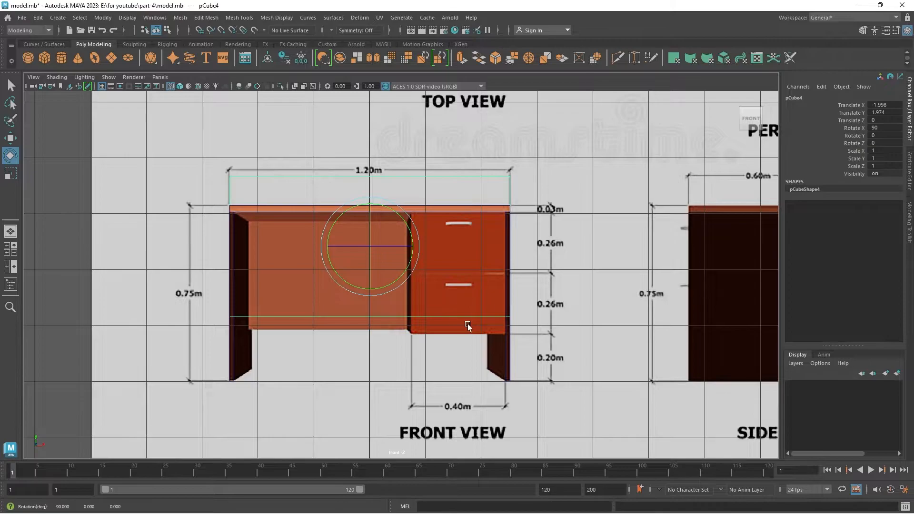
Lower the upright back panel to Translate Y about 1.34 so its top edge meets the desktop's underside.
key(w)
scroll(402, 273, up, 5)
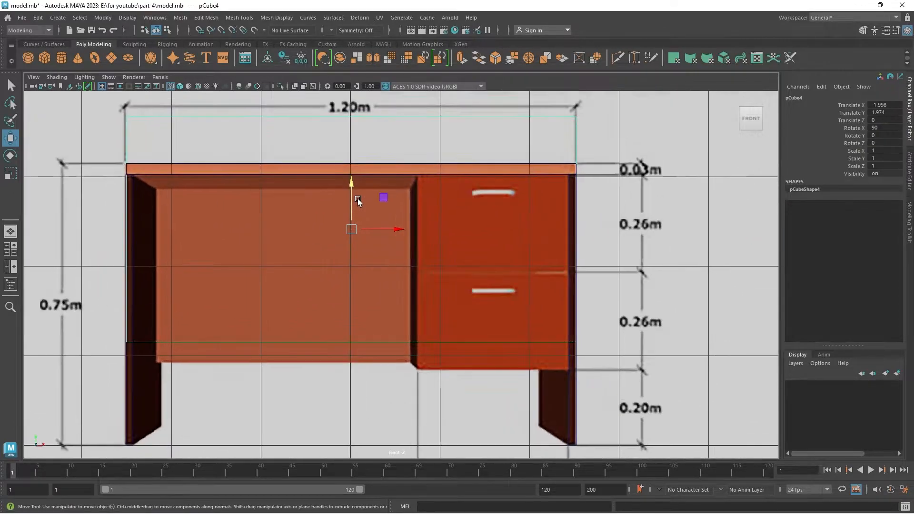
drag(352, 182, 382, 241)
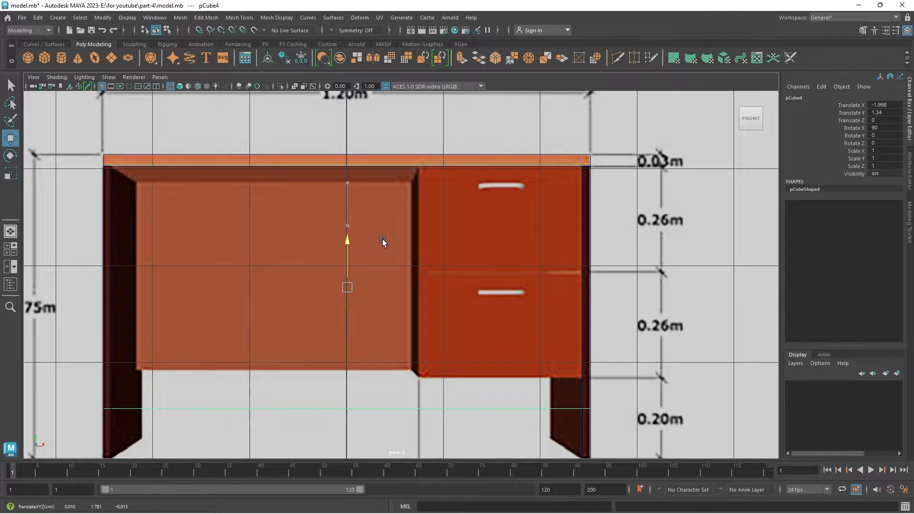
drag(382, 242, 388, 240)
alt+middle_drag(377, 301, 396, 248)
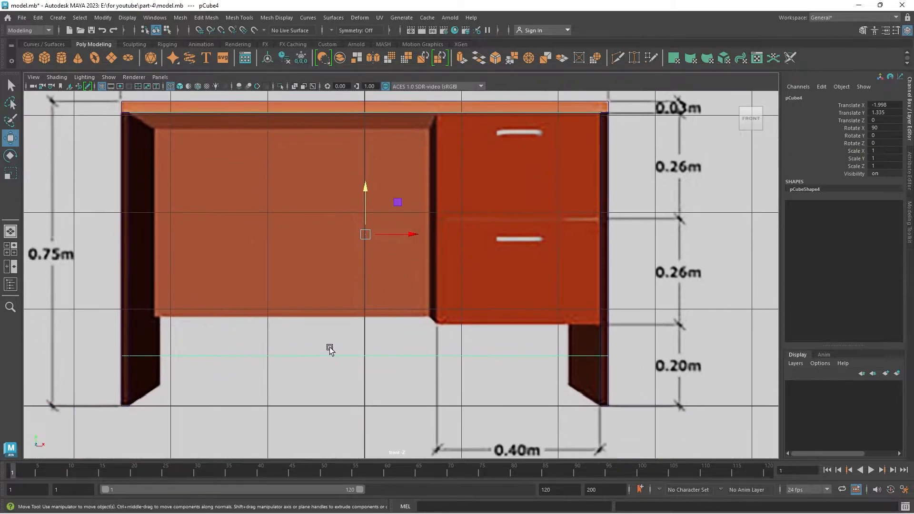
Raise the back panel's bottom vertices to the lower edge of the back panel in the front reference.
right_click(333, 355)
click(376, 323)
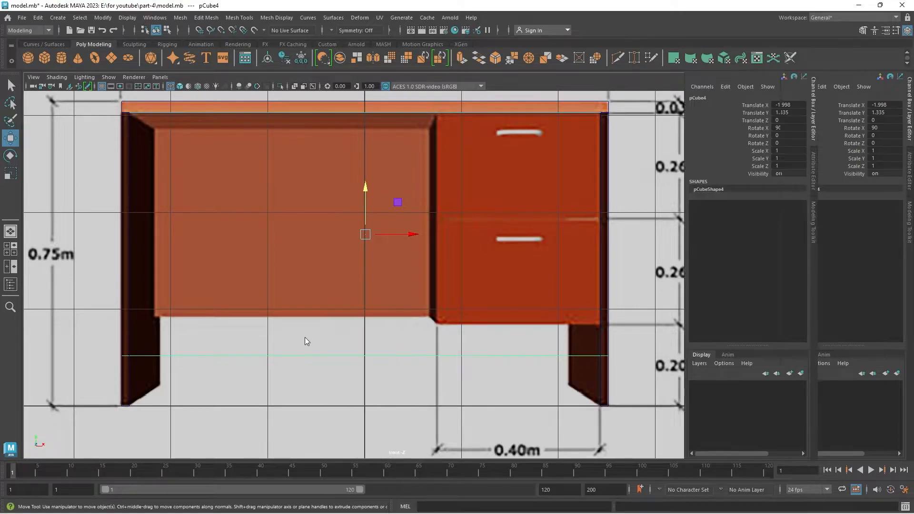
right_click(289, 351)
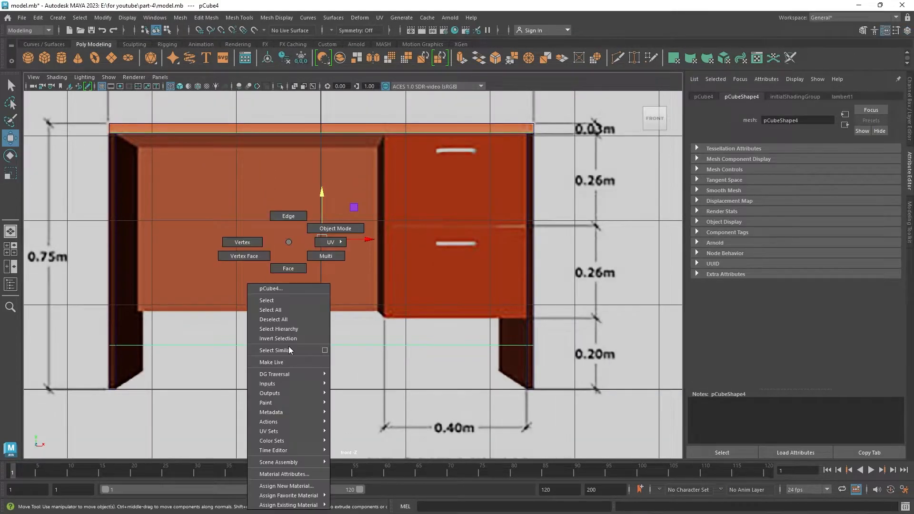
click(239, 244)
drag(85, 322, 573, 351)
drag(323, 307, 335, 265)
Leave vertex editing and move the back panel to the desk's rear edge in the side view, checking it in the front view.
key(space)
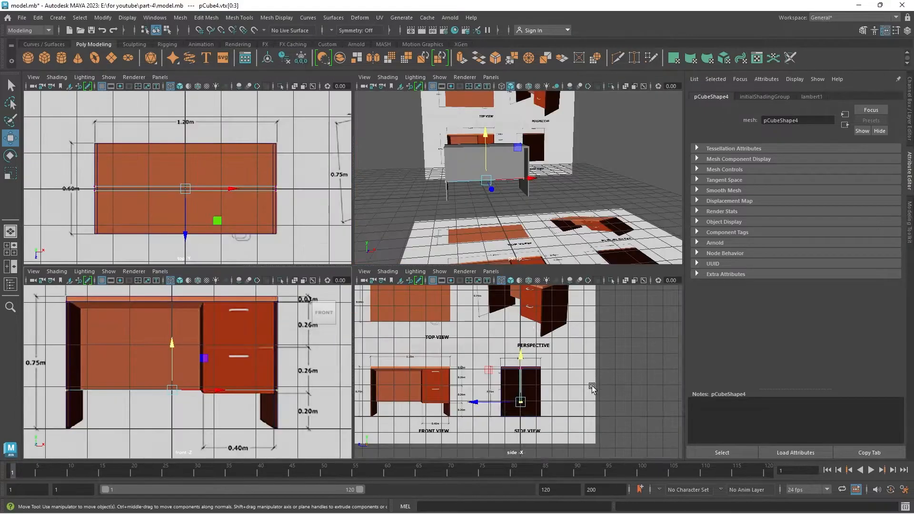
key(space)
scroll(429, 378, up, 8)
key(F8)
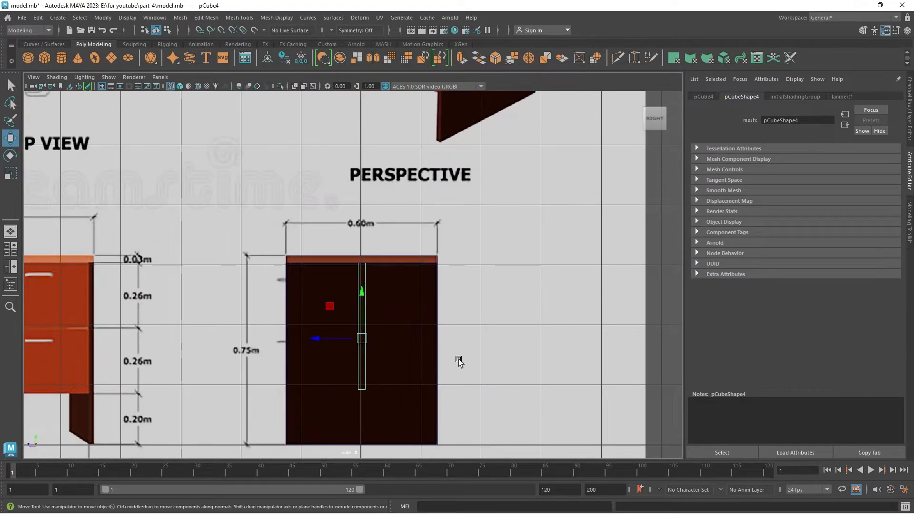
alt+middle_drag(435, 356, 429, 277)
scroll(355, 281, up, 5)
drag(310, 251, 414, 284)
alt+middle_drag(502, 189, 444, 283)
scroll(445, 284, up, 6)
scroll(493, 201, up, 5)
middle_drag(426, 242, 467, 262)
key(space)
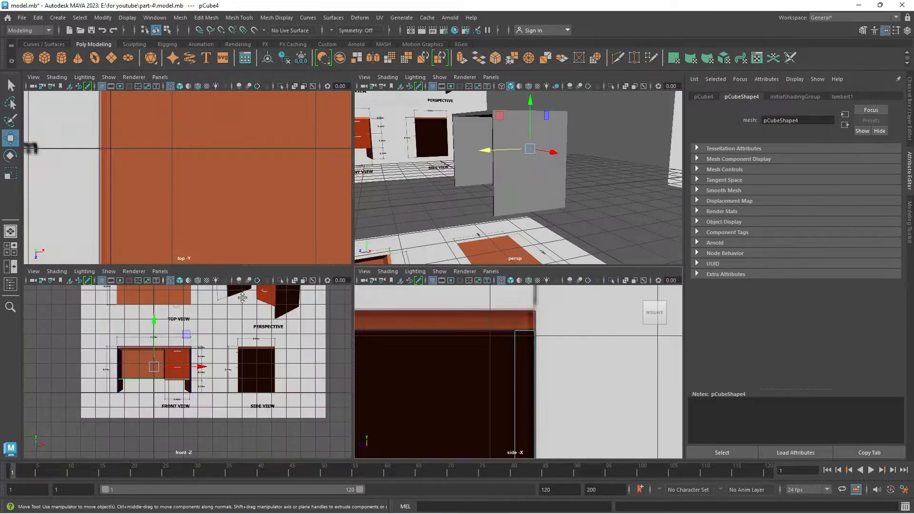
key(space)
scroll(281, 350, up, 3)
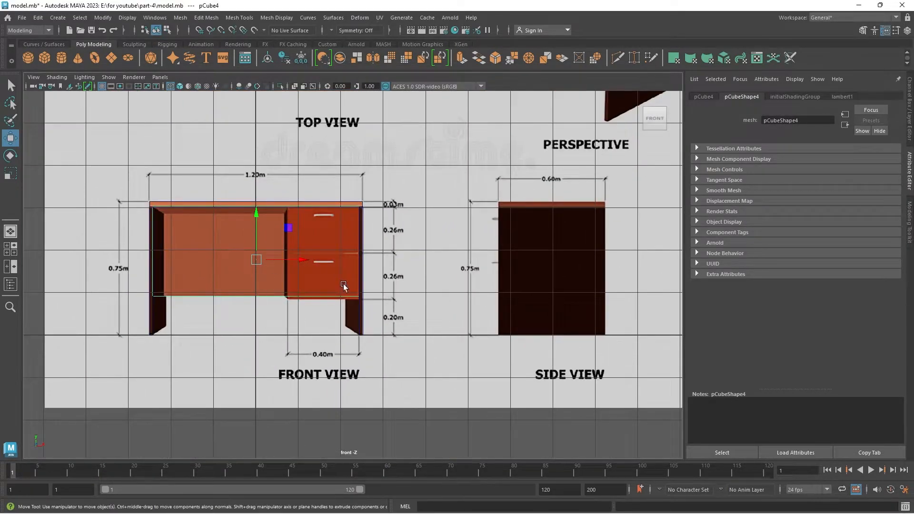
scroll(264, 237, up, 2)
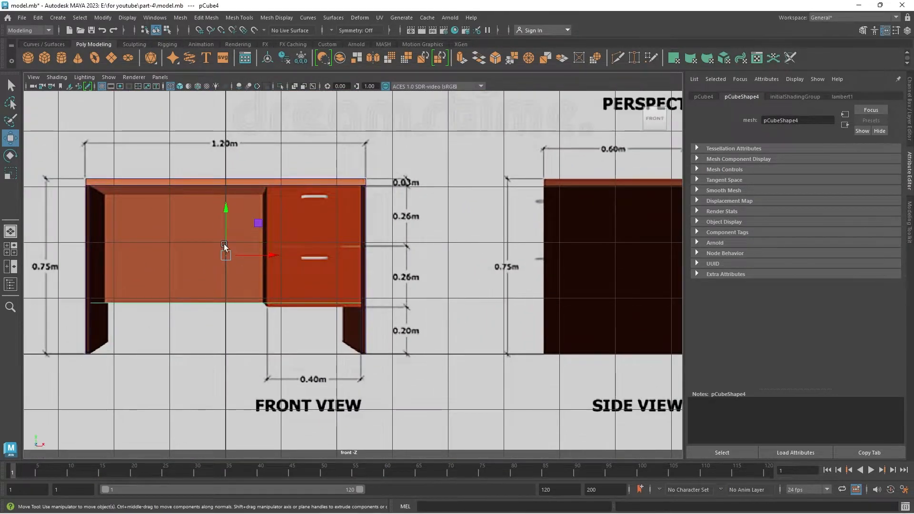
Add a polygon cube and move it in the front view up beside the drawer cabinet's left edge, just below the desktop.
click(368, 235)
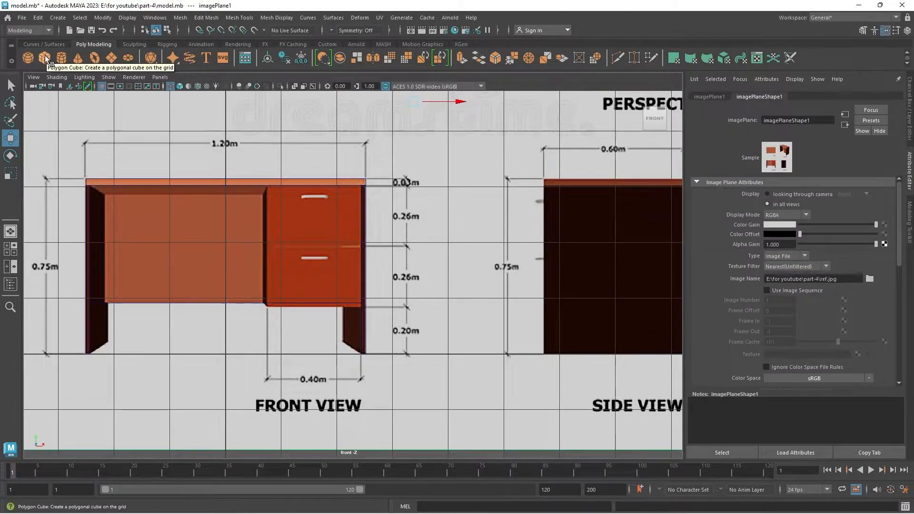
click(44, 55)
scroll(269, 347, up, 2)
scroll(269, 346, up, 2)
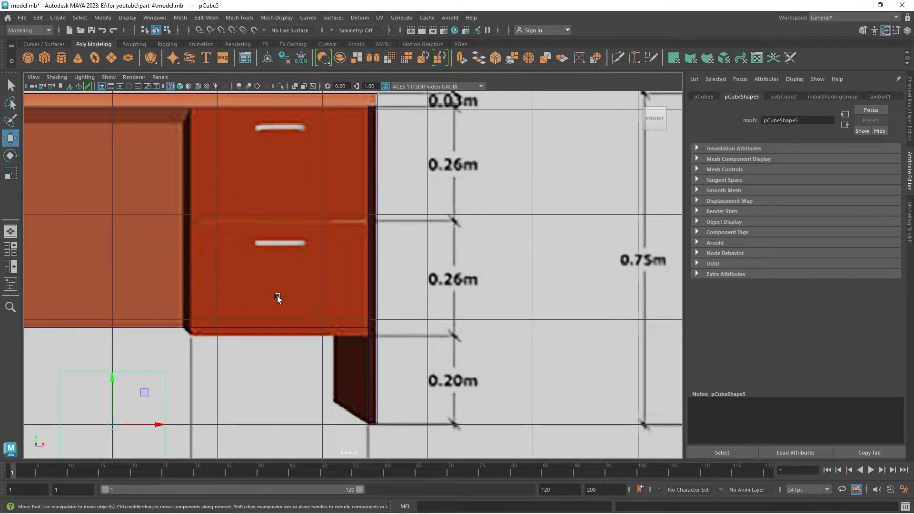
alt+middle_drag(279, 327, 308, 255)
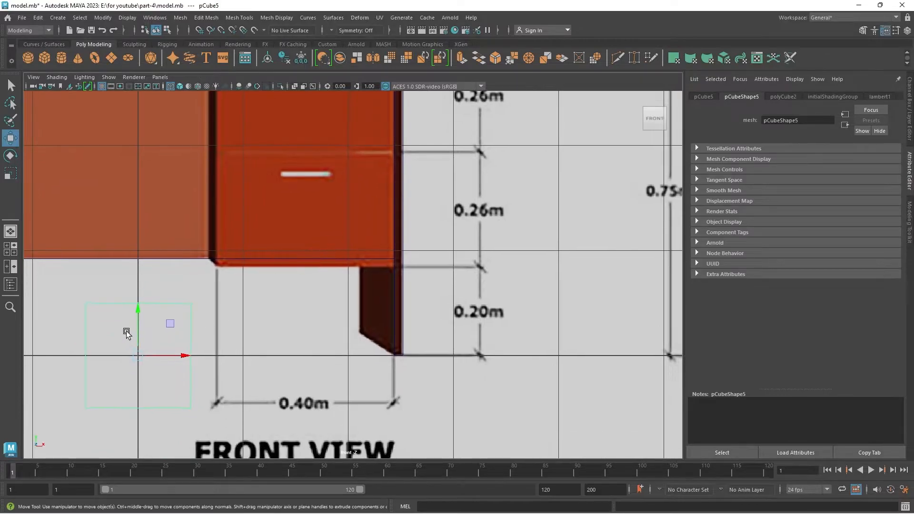
drag(140, 314, 189, 227)
mouse_move(209, 173)
mouse_down()
mouse_move(212, 160)
mouse_move(218, 167)
mouse_up()
mouse_move(254, 173)
alt+middle_down()
mouse_move(274, 242)
mouse_move(301, 270)
alt+middle_up()
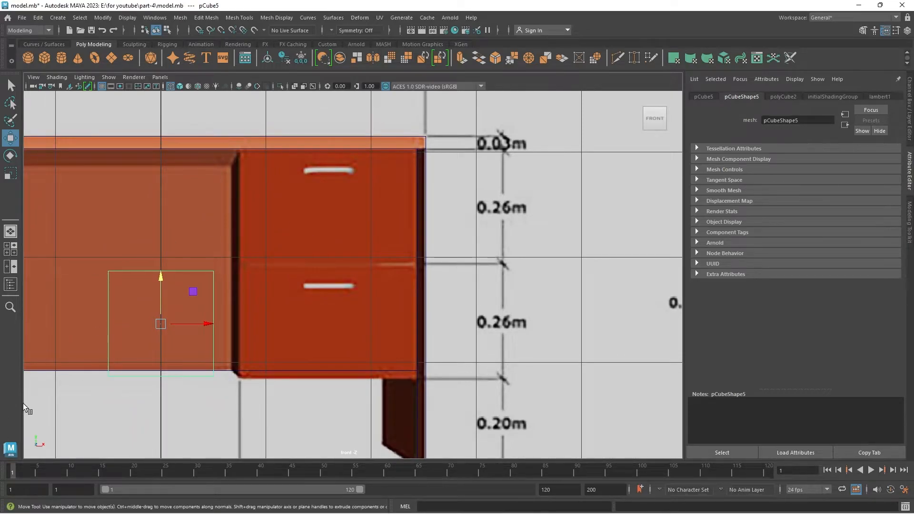
alt+middle_drag(189, 308, 155, 333)
drag(141, 296, 219, 178)
scroll(193, 244, up, 2)
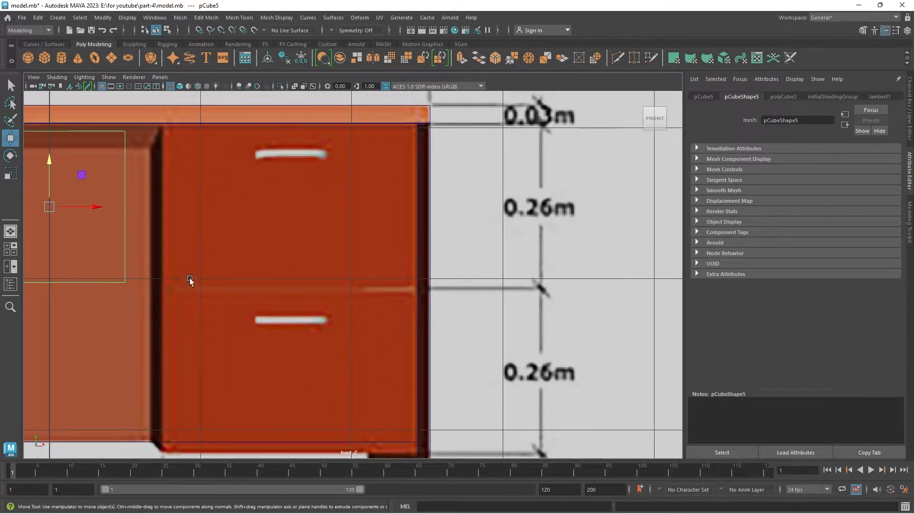
drag(100, 207, 145, 242)
alt+middle_drag(164, 253, 285, 311)
Narrow the cube into a thin upright panel by moving its left vertices to the drawer cabinet's left edge.
right_drag(139, 303, 92, 242)
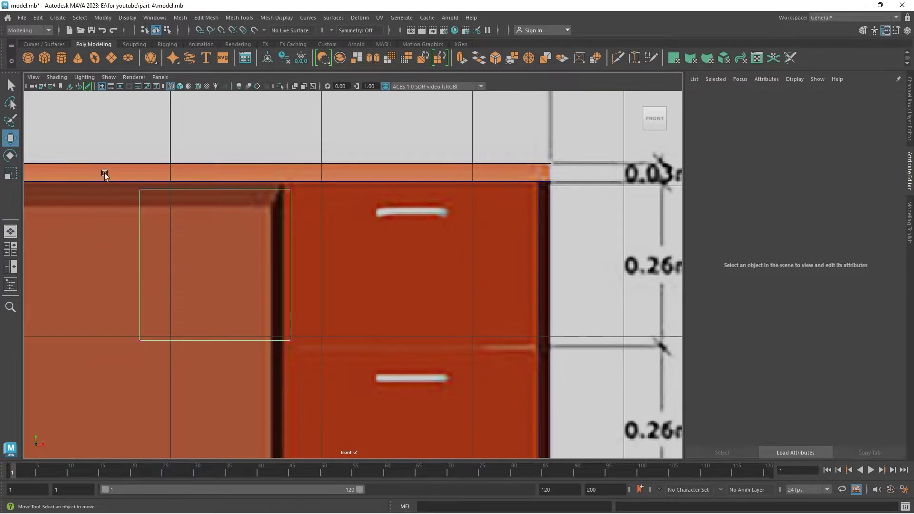
drag(118, 175, 175, 346)
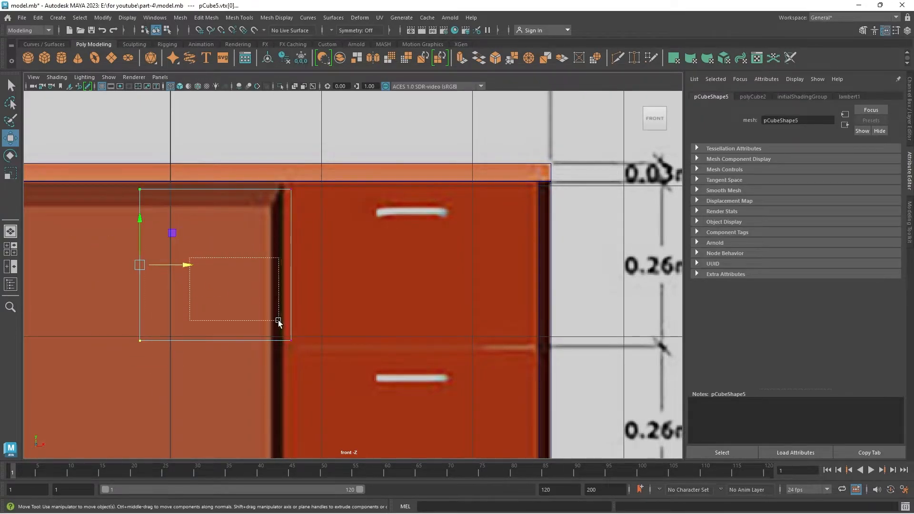
drag(278, 320, 278, 319)
drag(116, 181, 176, 450)
right_drag(141, 286, 85, 277)
drag(108, 180, 156, 394)
drag(184, 265, 325, 335)
scroll(290, 259, up, 1)
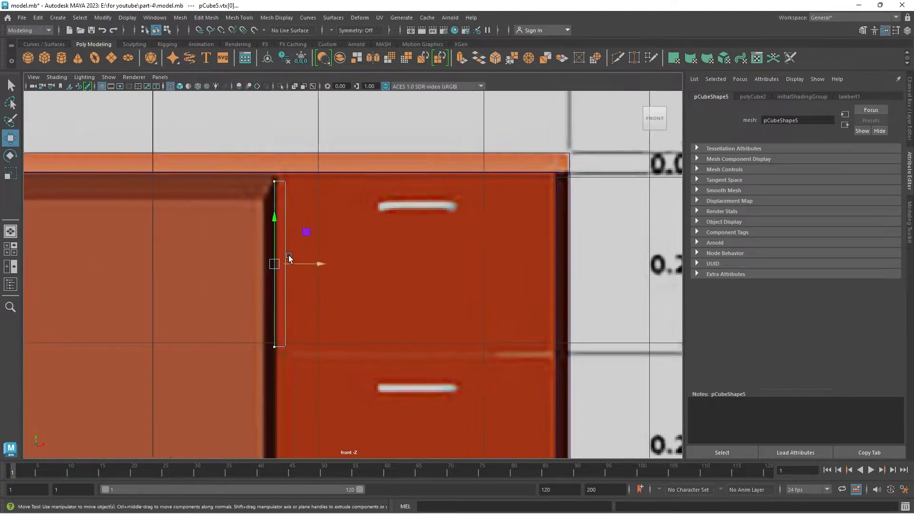
scroll(290, 259, up, 2)
Align the thin panel with the cabinet's left edge and stretch its vertices from the desktop's underside to the cabinet's bottom.
drag(222, 134, 297, 389)
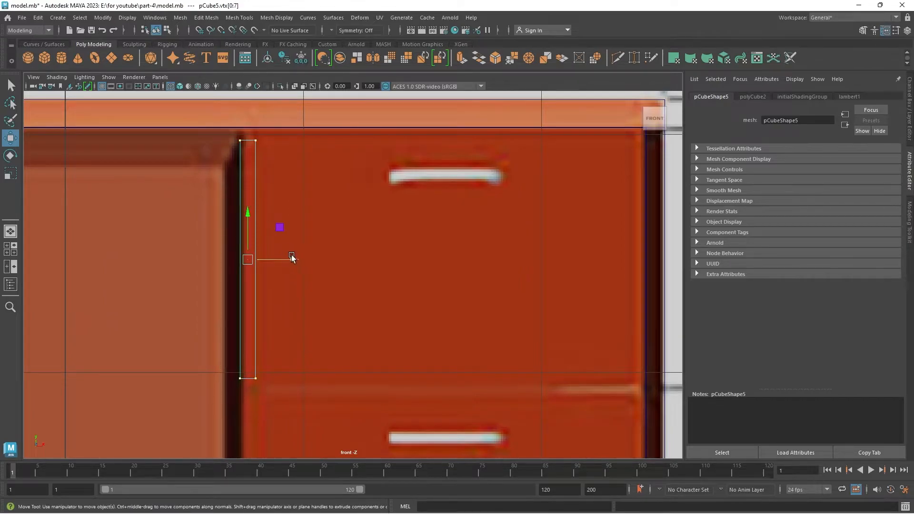
drag(255, 261, 256, 244)
drag(218, 328, 263, 380)
scroll(265, 379, down, 8)
alt+middle_drag(269, 369, 277, 339)
scroll(286, 252, up, 2)
scroll(289, 250, up, 8)
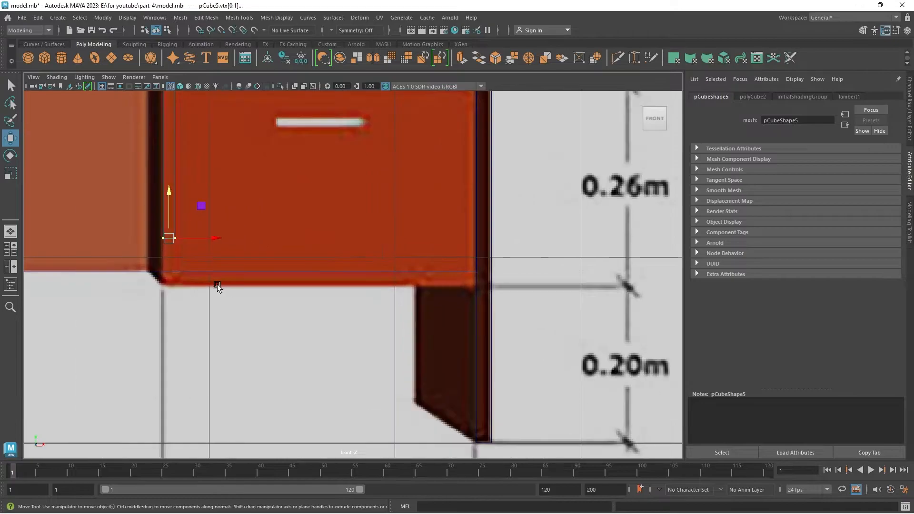
scroll(217, 284, up, 2)
middle_drag(304, 302, 322, 353)
scroll(322, 352, down, 8)
drag(285, 308, 319, 116)
Extend the cabinet panel's front and rear vertices in the side view to match the desk's depth.
key(space)
key(space)
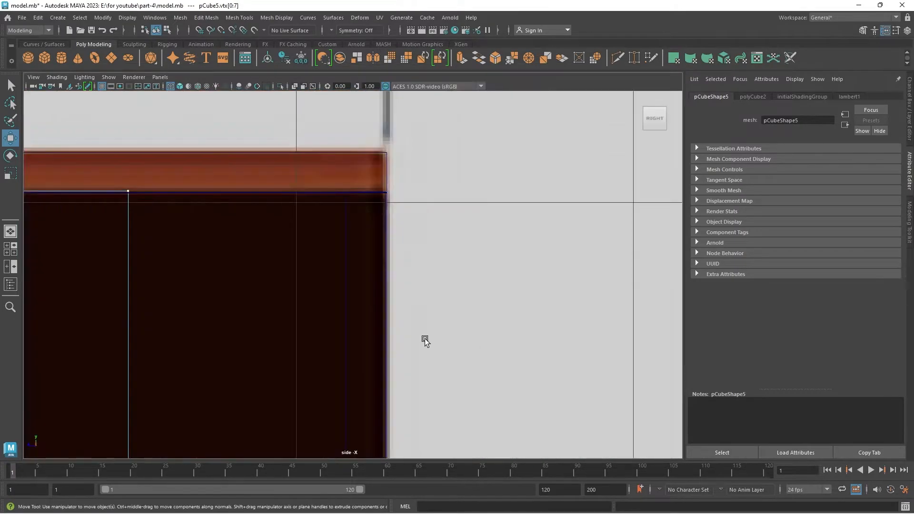
key(f)
scroll(352, 275, down, 3)
drag(316, 165, 281, 392)
drag(265, 275, 199, 292)
drag(379, 161, 417, 394)
drag(353, 274, 407, 358)
scroll(445, 357, up, 6)
middle_drag(473, 353, 484, 351)
key(space)
key(space)
Leave vertex editing, duplicate the cabinet's left panel and move the copy to the cabinet's right side in the front view.
scroll(224, 300, up, 3)
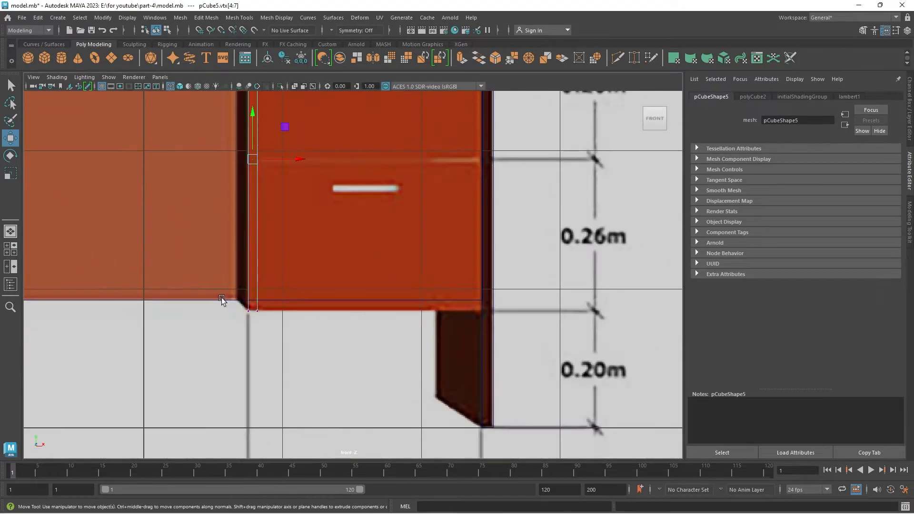
scroll(189, 284, down, 4)
scroll(260, 299, up, 3)
scroll(252, 288, down, 3)
alt+middle_drag(253, 288, 259, 382)
right_drag(284, 305, 311, 278)
key(ctrl+d)
drag(283, 226, 450, 339)
Center the pivot of another panel copy, rotate it horizontal and lower it to the bottom of the drawer cabinet.
click(268, 58)
key(e)
drag(481, 313, 484, 254)
key(w)
scroll(462, 293, up, 2)
alt+middle_drag(461, 294, 478, 247)
drag(501, 190, 500, 333)
drag(550, 380, 487, 406)
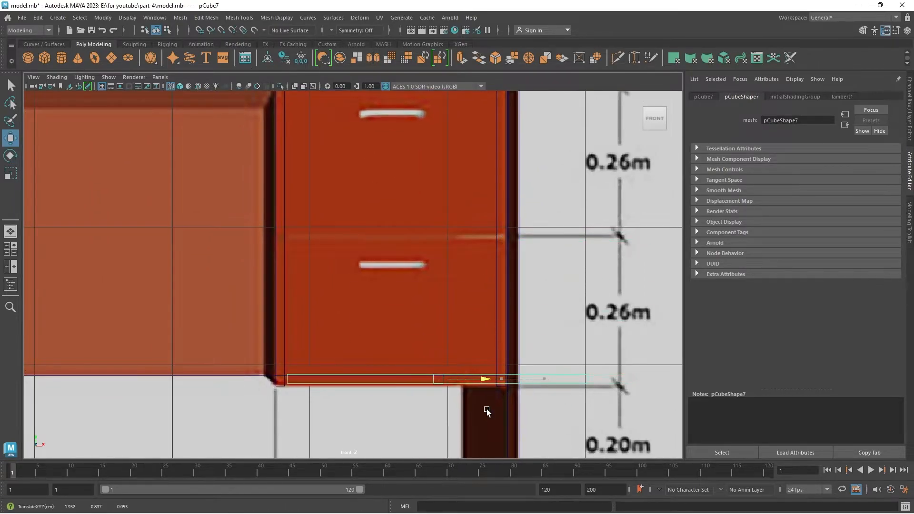
Shorten the cabinet's bottom panel by moving its right-end vertices to the inner face of the right cabinet panel.
scroll(483, 406, up, 5)
alt+middle_drag(414, 428, 392, 223)
drag(547, 210, 547, 216)
scroll(547, 218, down, 5)
alt+middle_drag(575, 234, 418, 242)
right_drag(418, 242, 374, 241)
drag(412, 257, 468, 305)
drag(489, 279, 387, 297)
scroll(380, 298, up, 5)
drag(328, 299, 333, 299)
scroll(261, 284, down, 8)
drag(395, 267, 267, 299)
scroll(267, 299, up, 6)
drag(261, 259, 261, 258)
alt+middle_drag(228, 376, 387, 228)
scroll(338, 390, up, 3)
middle_drag(304, 367, 323, 365)
Fit the bottom panel's left-end vertices to the inner face of the left cabinet panel.
drag(109, 223, 132, 328)
scroll(194, 289, down, 9)
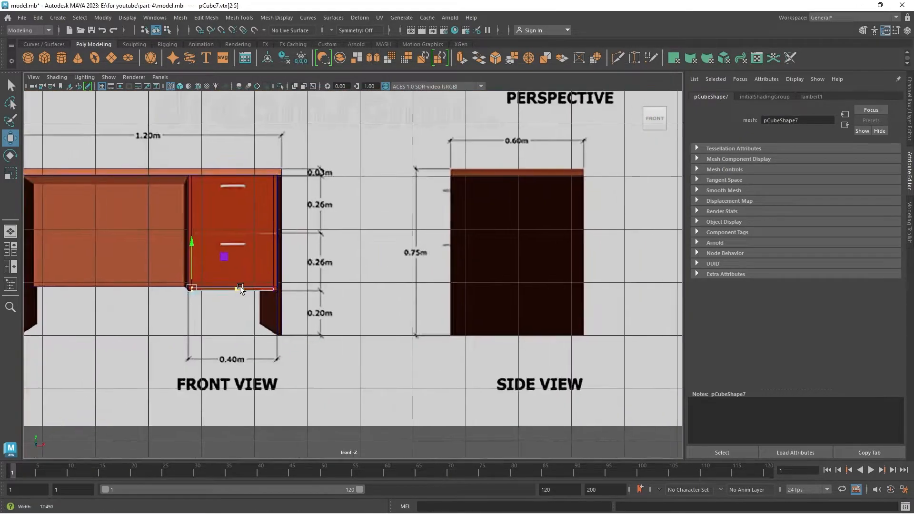
scroll(242, 285, up, 6)
alt+middle_drag(242, 286, 376, 239)
drag(222, 176, 284, 235)
scroll(238, 238, up, 5)
alt+middle_drag(128, 228, 209, 358)
scroll(267, 333, down, 10)
scroll(286, 290, up, 2)
Duplicate the bottom panel to form a divider between the two drawers and a top panel under the desktop.
right_drag(252, 276, 299, 213)
key(ctrl+d)
alt+middle_drag(274, 323, 296, 367)
drag(310, 282, 310, 219)
alt+middle_drag(312, 219, 318, 253)
middle_drag(318, 312, 318, 253)
alt+middle_drag(272, 224, 273, 276)
click(273, 276)
click(276, 285)
drag(313, 250, 316, 114)
key(space)
key(space)
alt+drag(490, 265, 320, 230)
key(space)
key(space)
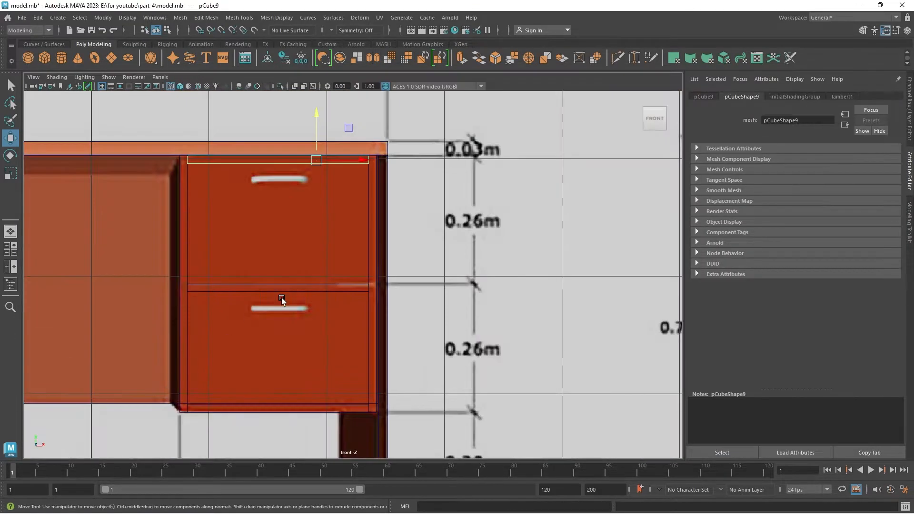
Duplicate the cabinet's top panel, rotate the copy upright and fit its vertices to the upper drawer opening as a front.
key(ctrl+d)
key(e)
key(w)
drag(316, 118, 317, 263)
alt+middle_drag(412, 236, 408, 181)
right_drag(213, 382, 176, 382)
drag(164, 371, 383, 407)
drag(272, 346, 272, 185)
scroll(332, 195, up, 4)
alt+middle_drag(332, 195, 324, 323)
Leave vertex editing and place the upper drawer front at the cabinet's front edge.
key(space)
Duplicate the upper drawer front, lower the copy into the lower drawer opening and check both fronts in the perspective view.
key(space)
alt+drag(510, 177, 499, 210)
right_drag(314, 243, 351, 216)
alt+drag(357, 224, 400, 271)
drag(389, 314, 297, 376)
click(297, 402)
alt+drag(297, 309, 343, 333)
click(376, 329)
key(ctrl+d)
drag(357, 256, 357, 391)
key(space)
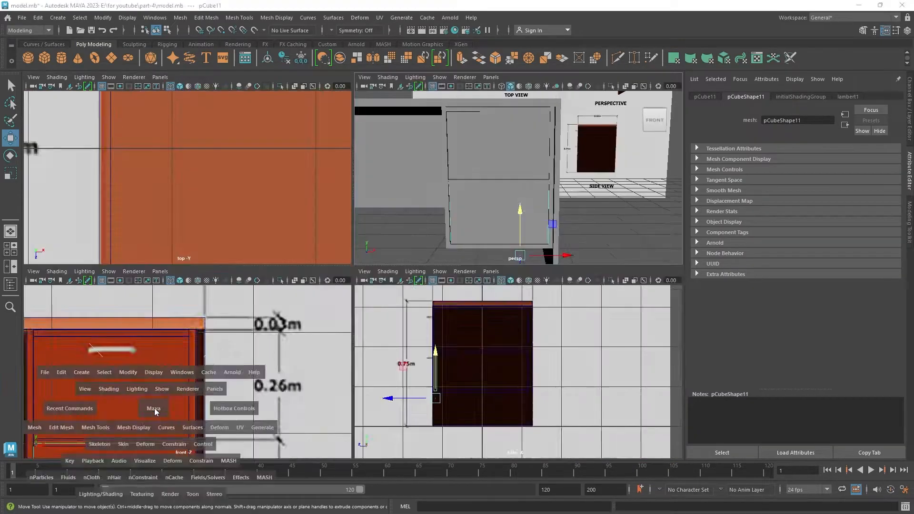
key(space)
alt+middle_drag(153, 409, 324, 409)
drag(442, 407, 466, 411)
alt+middle_drag(466, 411, 458, 353)
right_drag(256, 143, 221, 142)
drag(167, 340, 557, 383)
scroll(363, 364, up, 2)
drag(363, 364, 336, 264)
key(space)
key(space)
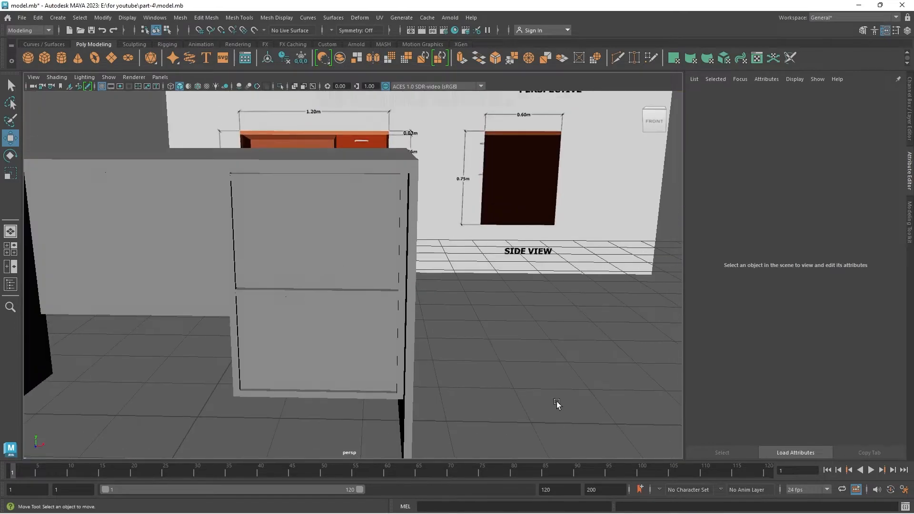
Create a polygon torus for the drawer handle and scale it down in the top view.
key(space)
key(space)
scroll(438, 298, up, 2)
alt+middle_drag(495, 320, 372, 263)
scroll(370, 276, up, 10)
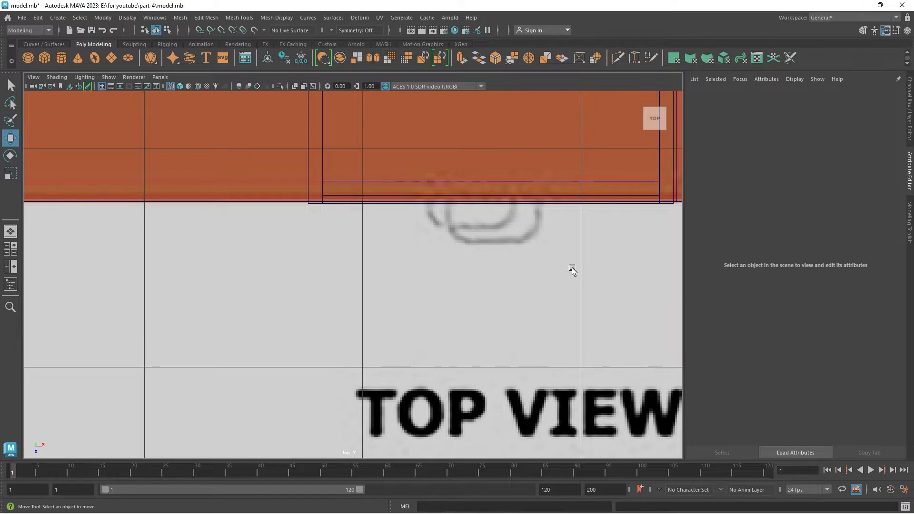
key(space)
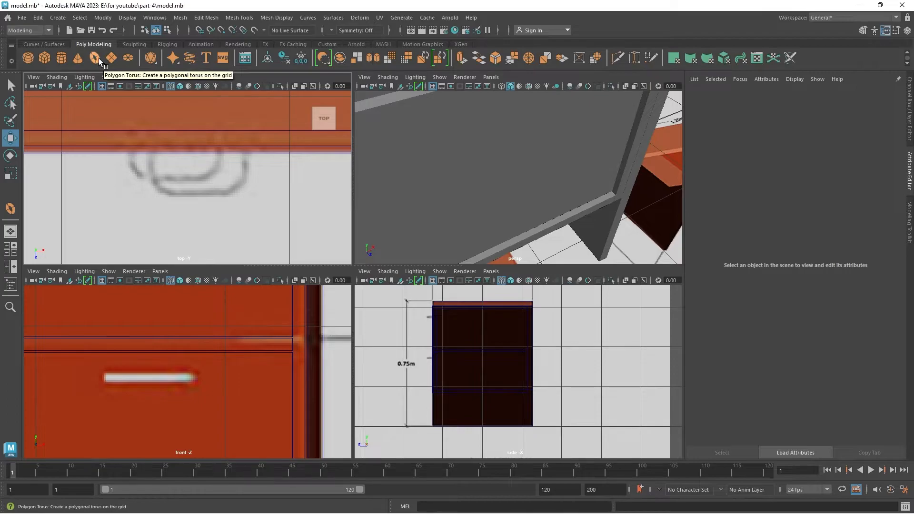
click(96, 58)
scroll(173, 178, down, 5)
scroll(171, 178, down, 2)
drag(170, 167, 98, 178)
key(r)
scroll(159, 197, up, 5)
scroll(159, 197, up, 3)
drag(101, 119, 69, 157)
Move the torus onto the handle outline in the top reference and scale it down further to the outline's size.
key(w)
drag(148, 119, 259, 149)
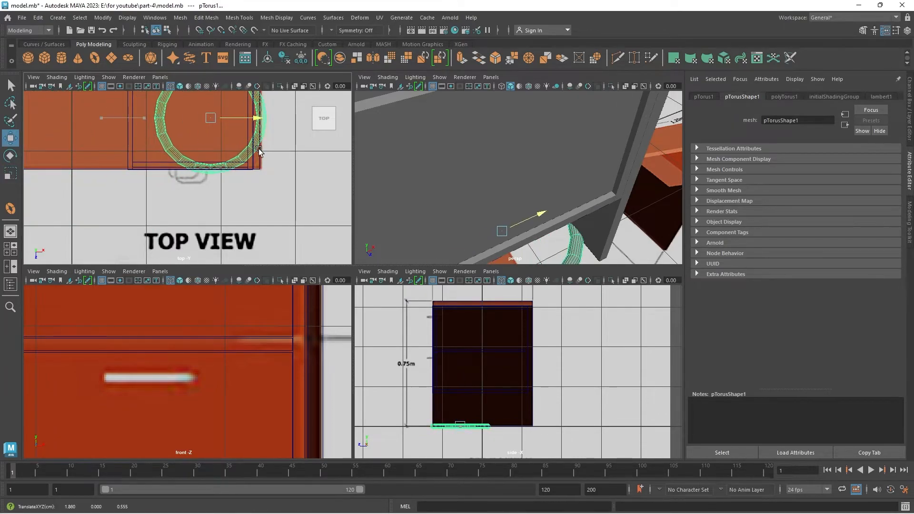
drag(209, 165, 210, 188)
scroll(222, 170, up, 3)
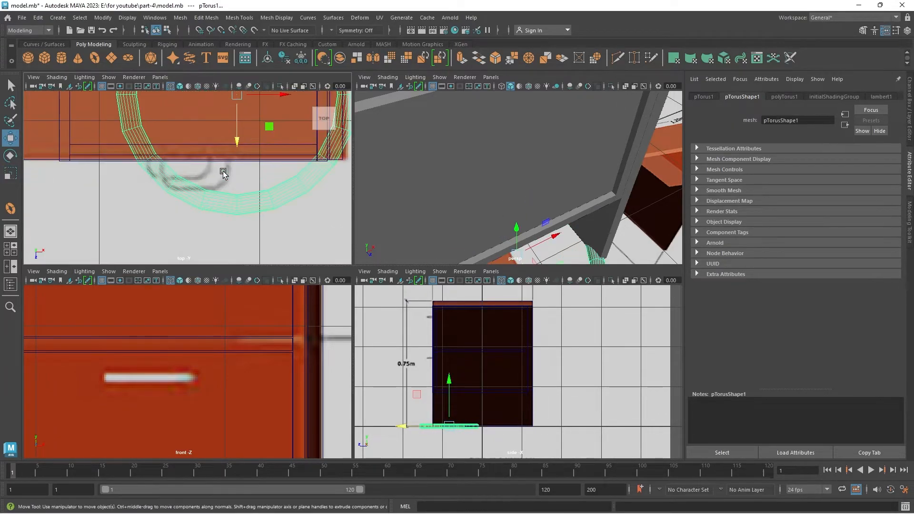
alt+middle_drag(185, 159, 185, 194)
key(r)
drag(236, 129, 164, 163)
key(w)
drag(236, 129, 185, 199)
scroll(190, 198, up, 6)
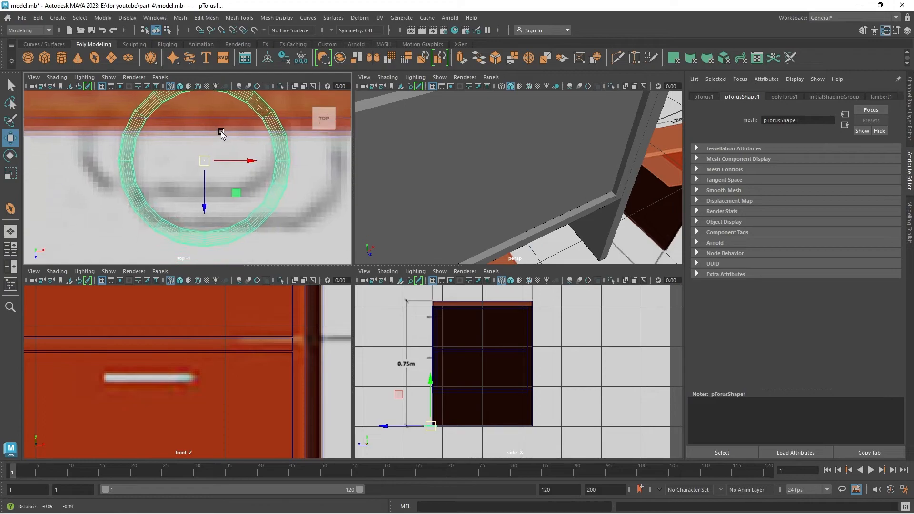
Scale the torus down further in the top view so its lower-left curve fits the rounded corner of the handle outline.
key(r)
mouse_move(207, 160)
mouse_down()
mouse_move(173, 176)
mouse_move(191, 165)
mouse_up()
key(w)
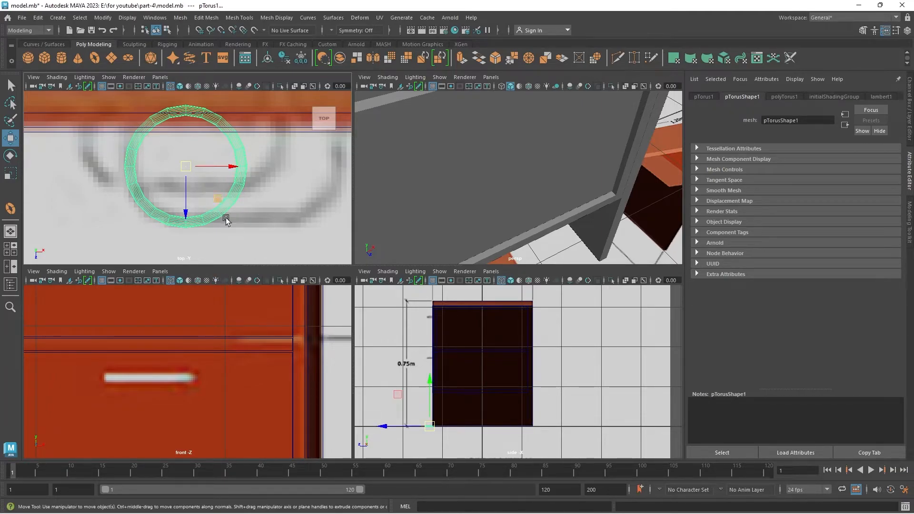
Delete the torus faces of the right half and the remaining upper quarter, keeping only the lower-left quarter arc.
click(237, 228)
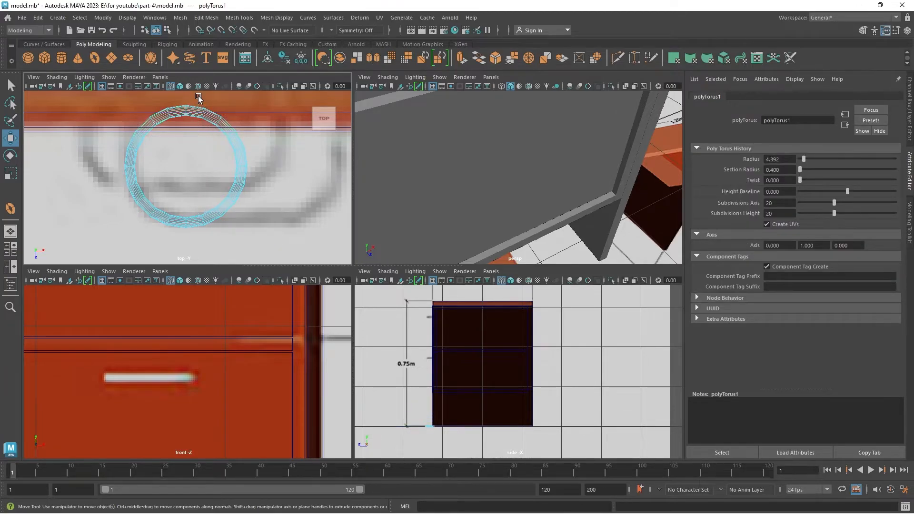
drag(198, 96, 198, 96)
key(Delete)
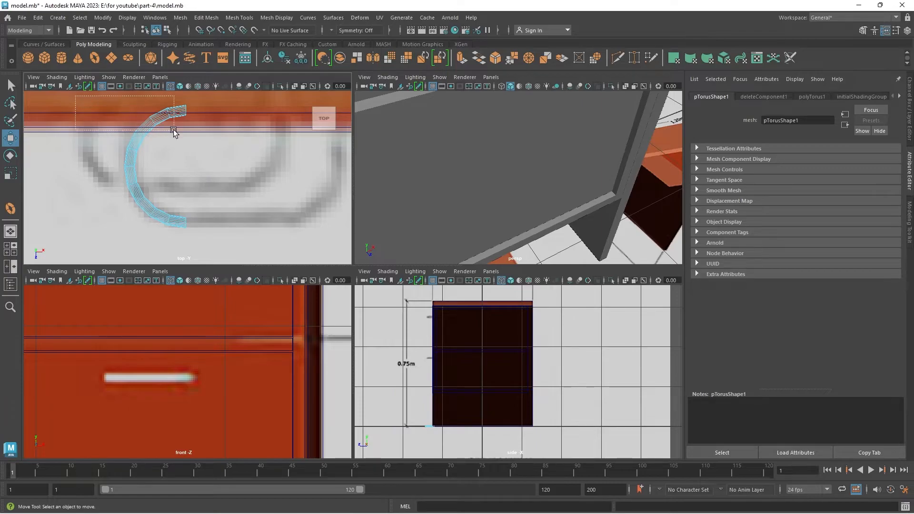
drag(239, 158, 239, 158)
key(Delete)
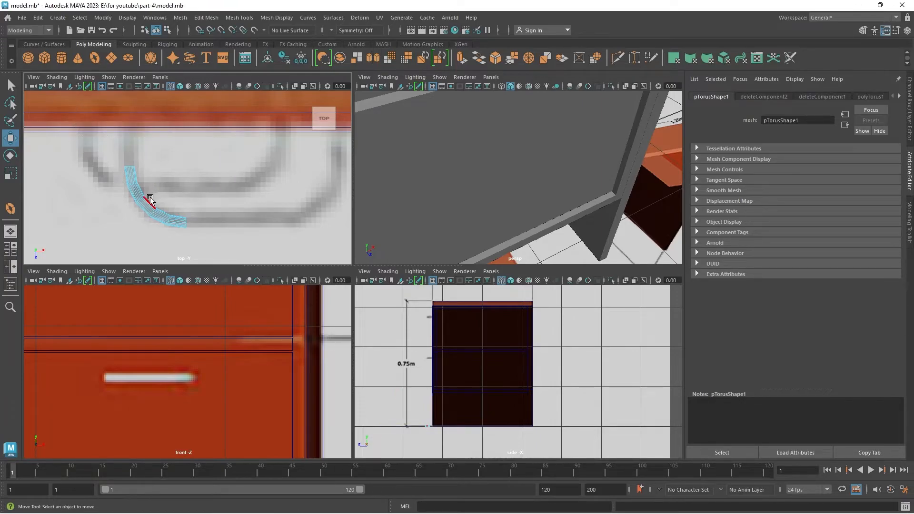
click(172, 207)
click(167, 222)
scroll(138, 200, up, 4)
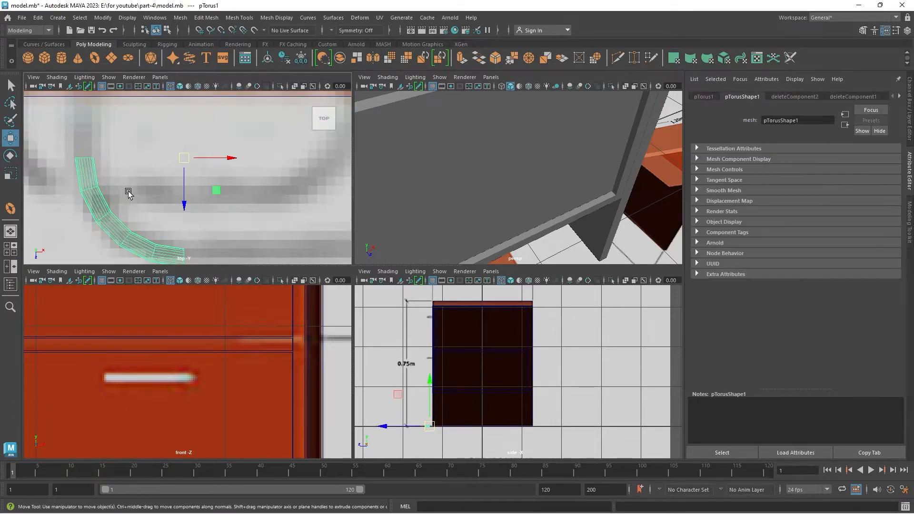
Extrude the open edges at the arc's upper end straight toward the drawer front in the top view.
alt+middle_drag(119, 181, 216, 210)
right_drag(168, 196, 139, 177)
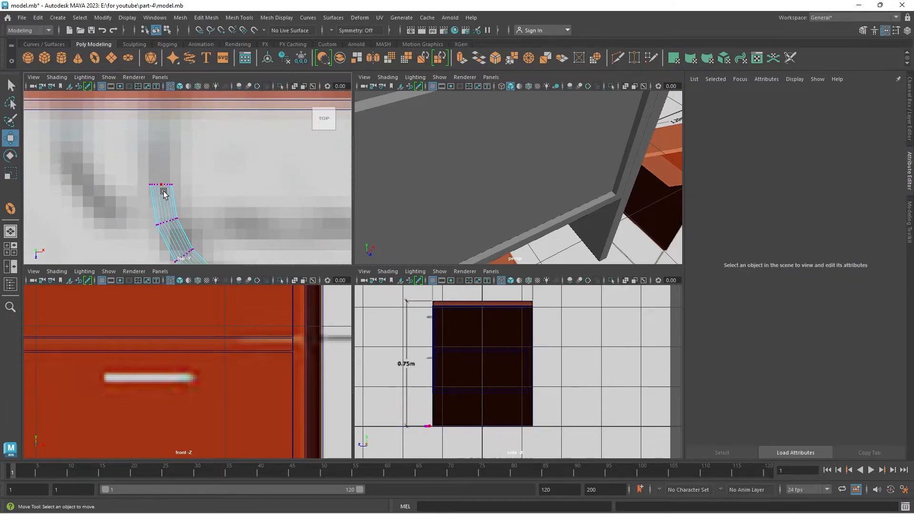
right_drag(172, 203, 138, 159)
drag(179, 195, 180, 194)
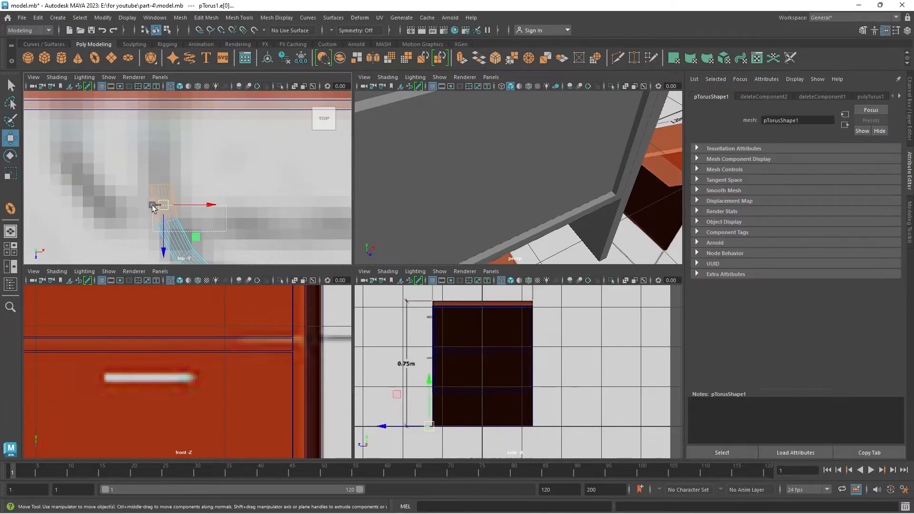
shift+right_drag(170, 181, 179, 175)
key(w)
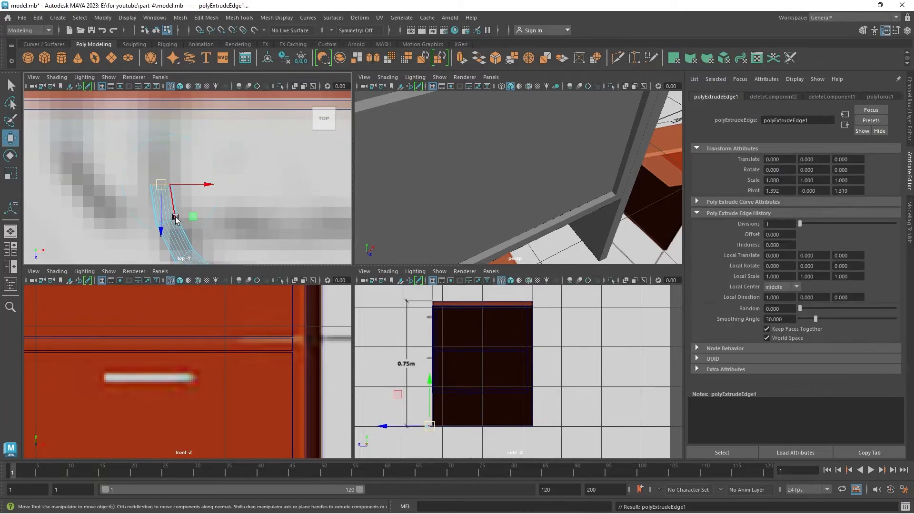
drag(160, 233, 164, 154)
right_drag(162, 200, 238, 163)
Examine the extended tube against the drawer front edge and the handle outline in the enlarged top view.
click(246, 167)
scroll(246, 172, down, 10)
alt+middle_drag(248, 215, 213, 189)
scroll(204, 190, up, 5)
alt+middle_drag(186, 219, 159, 245)
scroll(164, 214, up, 5)
alt+middle_drag(166, 190, 276, 324)
alt+middle_drag(129, 159, 170, 198)
key(space)
alt+middle_drag(245, 328, 302, 296)
scroll(302, 296, up, 1)
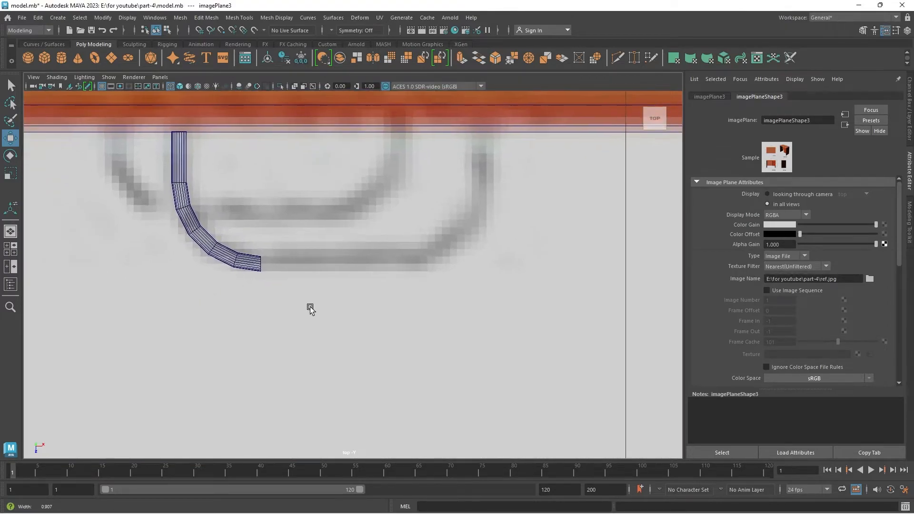
Select the border edges at the tube's other open end and extrude them along X to the middle of the handle outline.
scroll(302, 296, up, 2)
click(216, 248)
right_drag(223, 243, 225, 215)
drag(219, 237, 250, 280)
drag(210, 309, 210, 308)
key(space)
key(f)
alt+right_drag(396, 232, 344, 281)
alt+drag(344, 281, 295, 265)
alt+right_drag(295, 265, 355, 319)
key(space)
key(space)
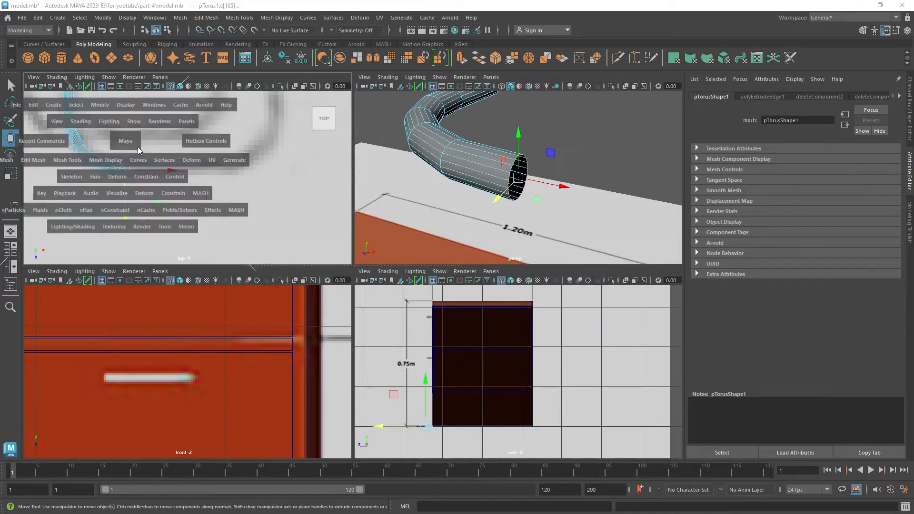
shift+right_drag(238, 189, 234, 221)
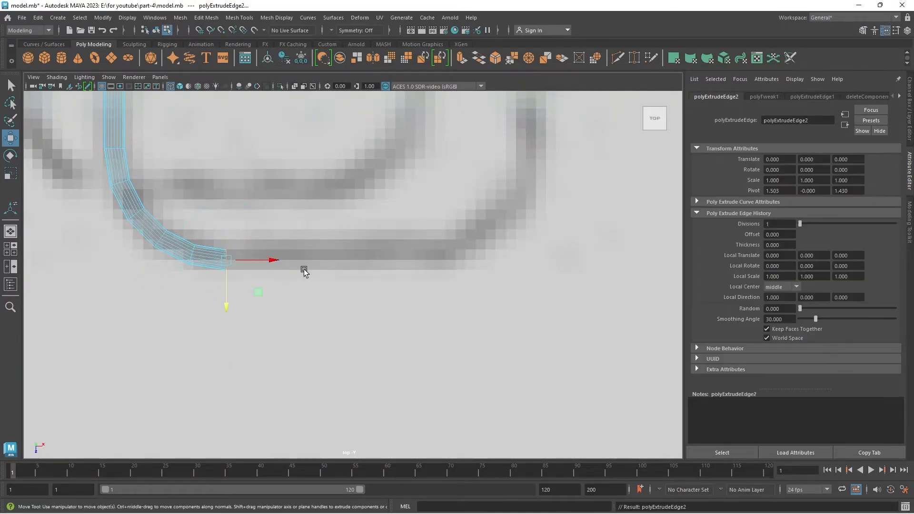
drag(269, 265, 368, 269)
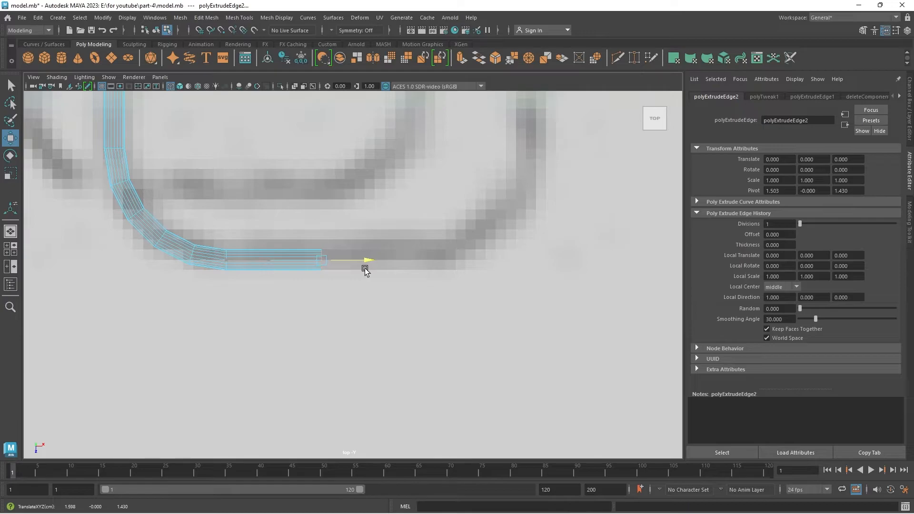
key(F8)
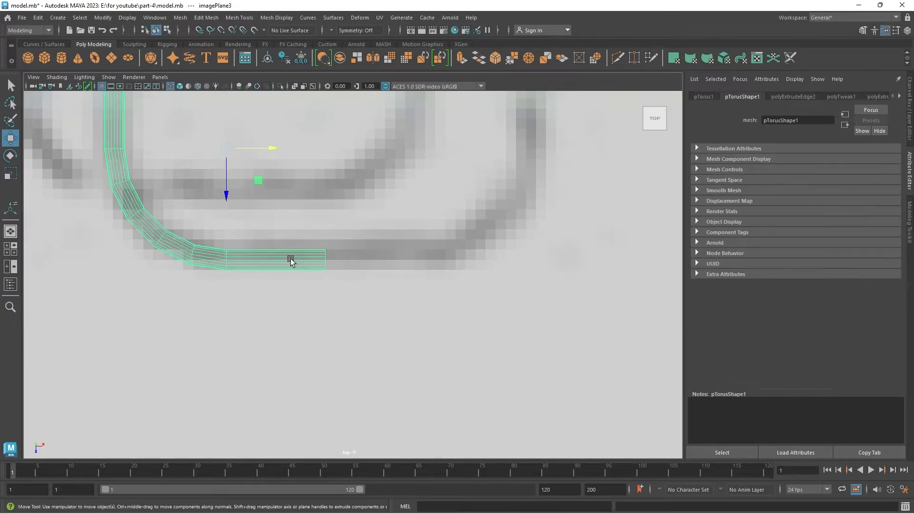
Center the half handle's pivot, delete its history, freeze its transformations and duplicate it.
alt+middle_drag(295, 254, 279, 333)
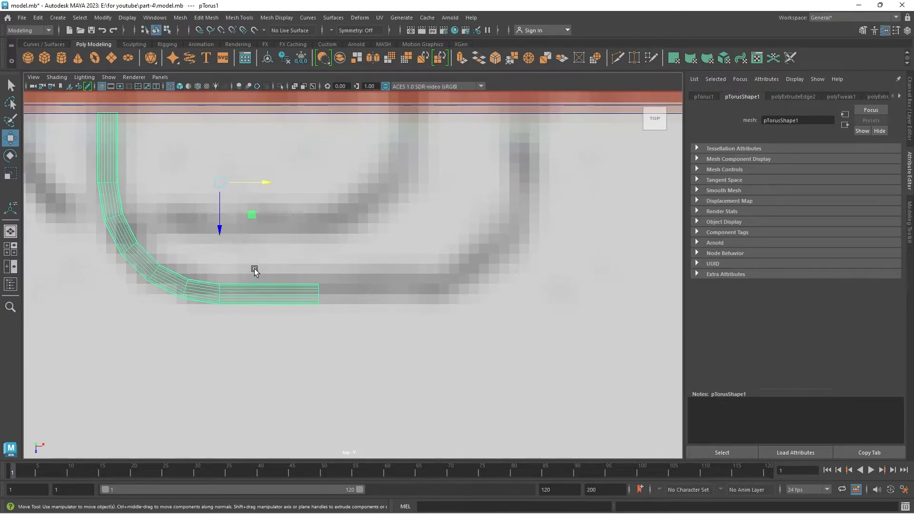
alt+right_drag(205, 273, 219, 135)
click(268, 57)
click(284, 57)
click(301, 58)
alt+middle_drag(308, 304, 281, 350)
scroll(281, 352, up, 5)
alt+middle_drag(189, 299, 272, 213)
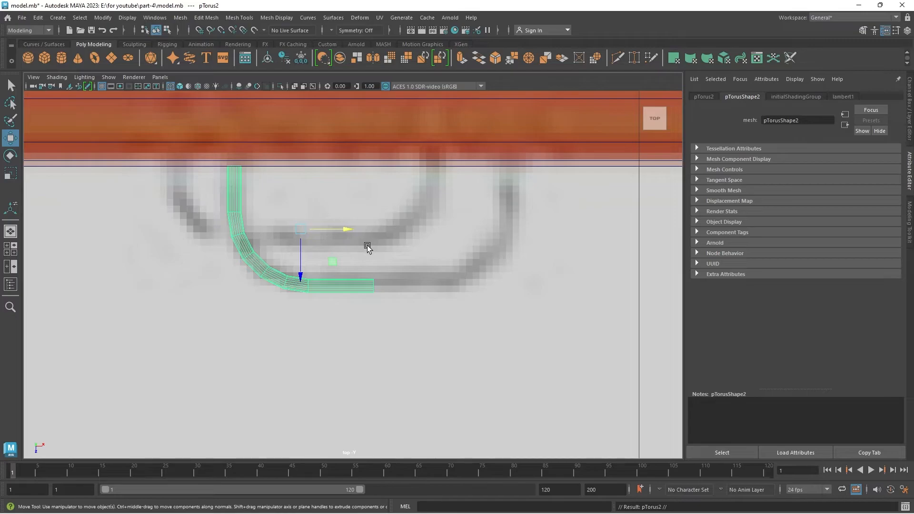
Mirror the duplicated half handle by setting its Scale X to -1.
click(909, 99)
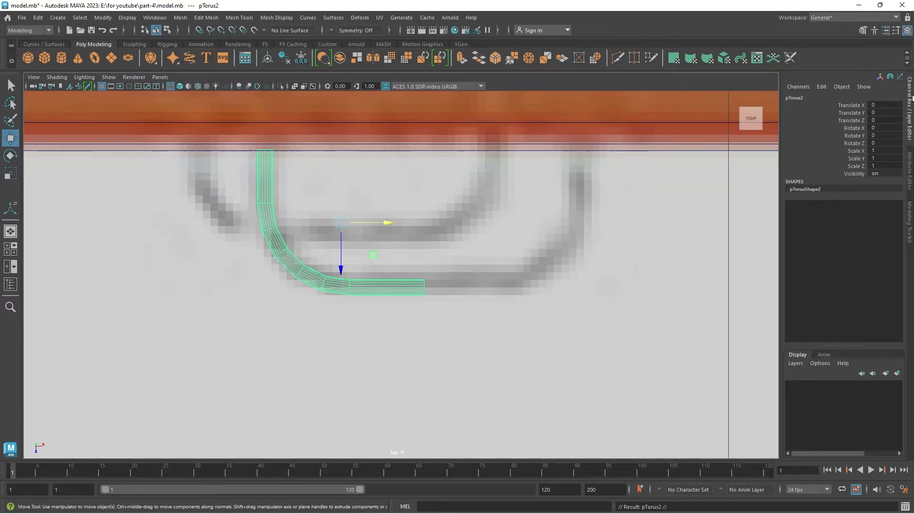
key(r)
drag(384, 222, 382, 225)
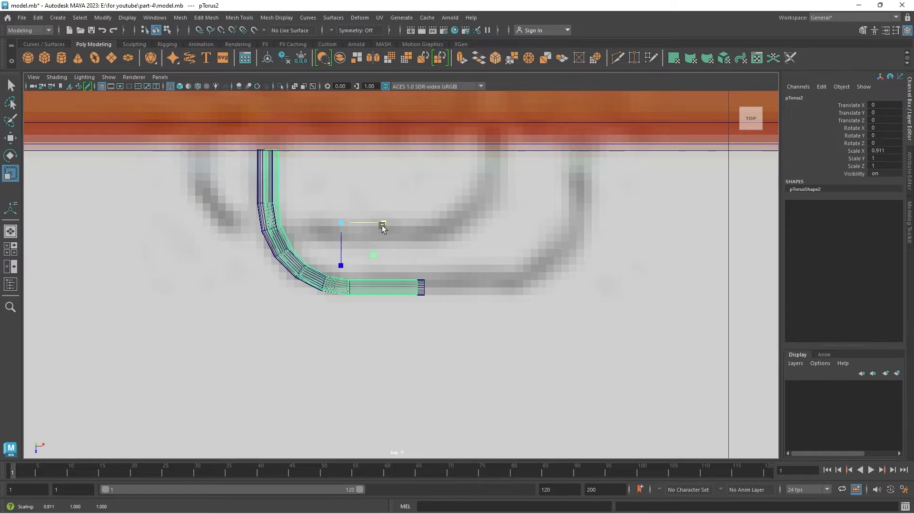
click(882, 153)
text(-1)
key(Return)
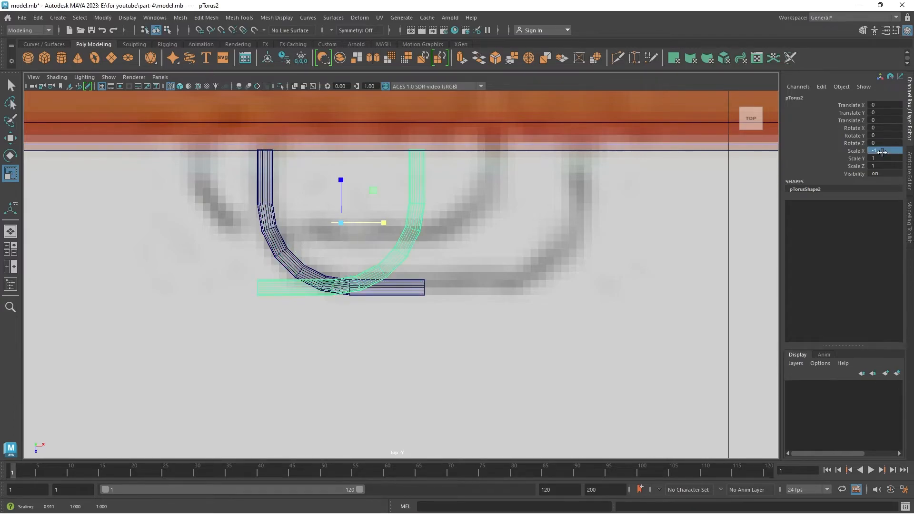
click(516, 260)
click(421, 232)
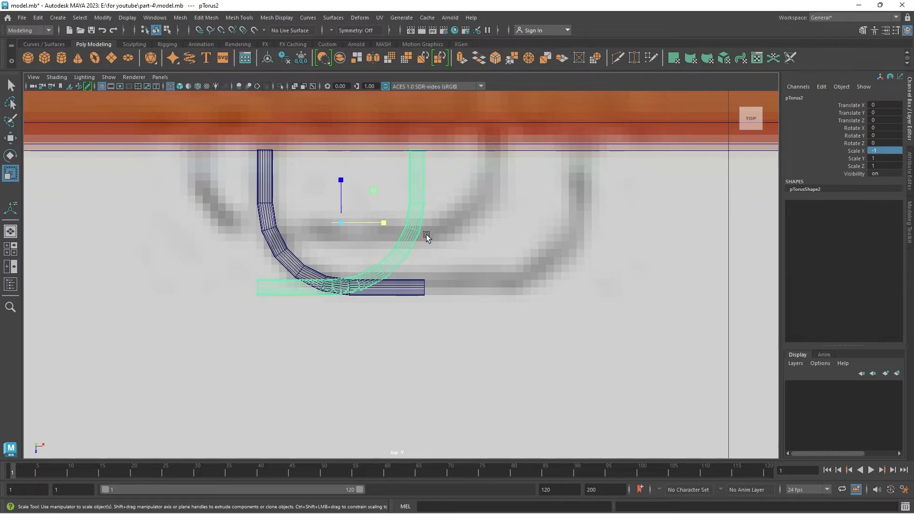
Move the mirrored half along X to about 0.214 so it meets the original at the middle of the handle.
key(w)
drag(387, 228, 551, 245)
scroll(447, 334, up, 5)
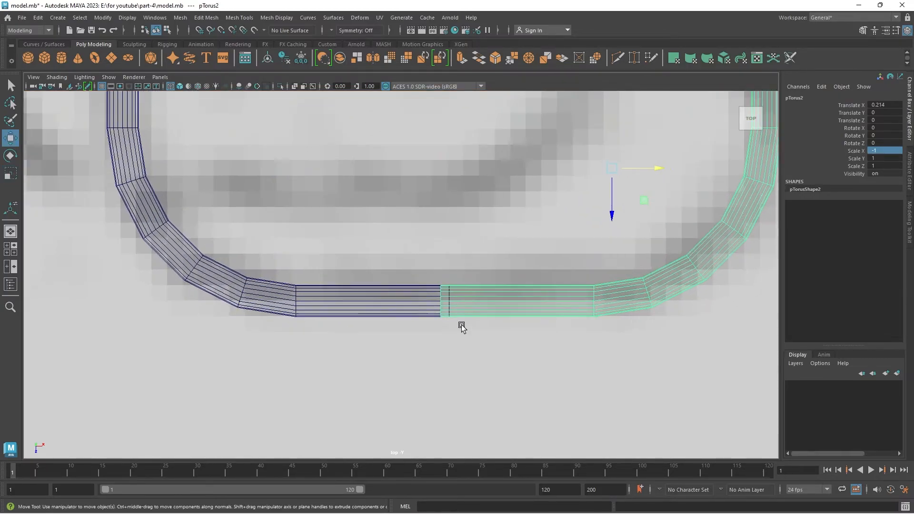
scroll(446, 305, up, 1)
alt+middle_drag(447, 318, 341, 272)
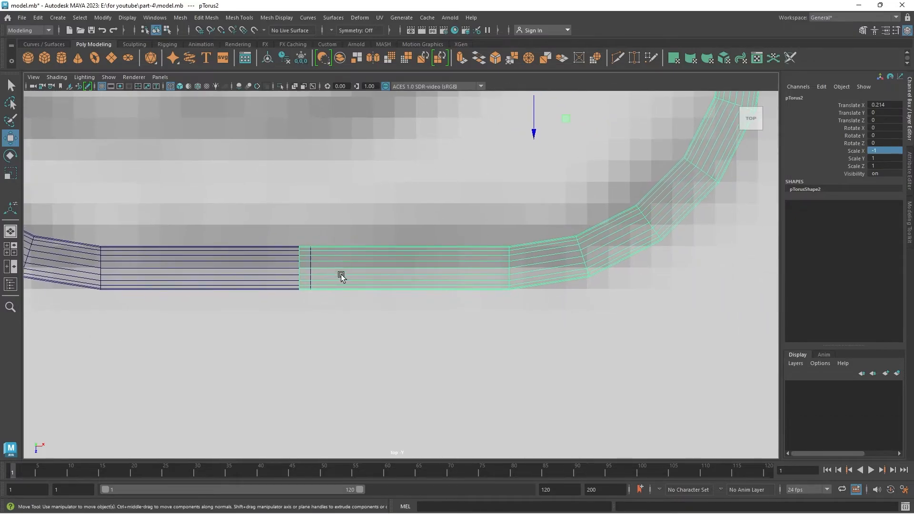
Select both handle halves and combine them into one mesh.
drag(365, 336, 364, 336)
scroll(295, 195, down, 5)
scroll(339, 215, up, 5)
scroll(371, 252, up, 1)
alt+middle_drag(371, 252, 371, 293)
shift+right_click(393, 294)
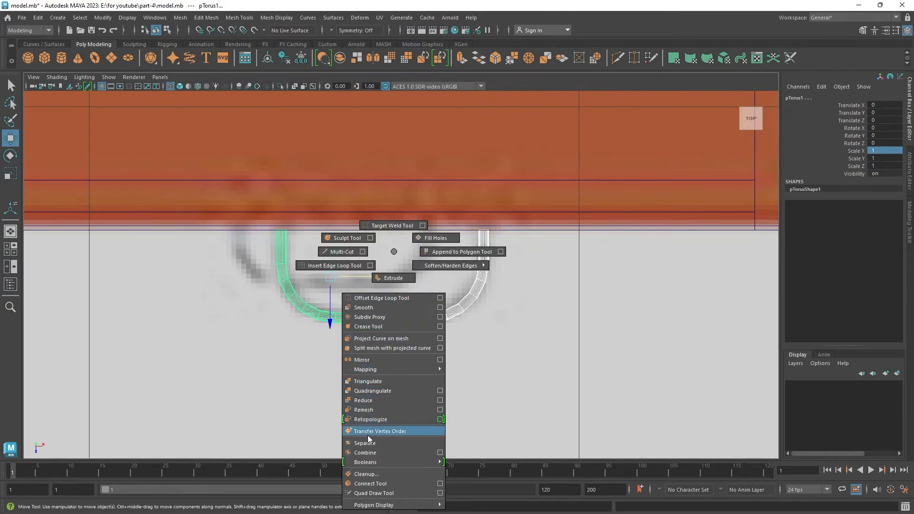
click(362, 453)
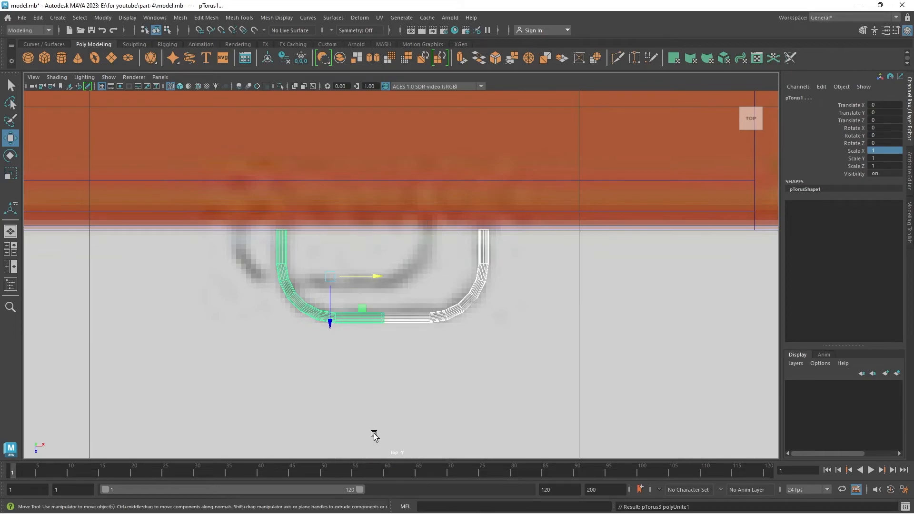
scroll(398, 316, up, 5)
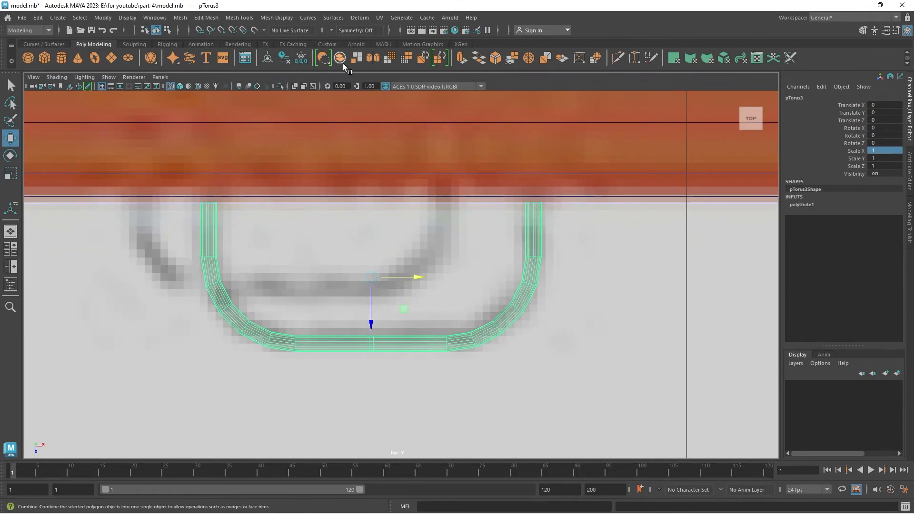
click(180, 18)
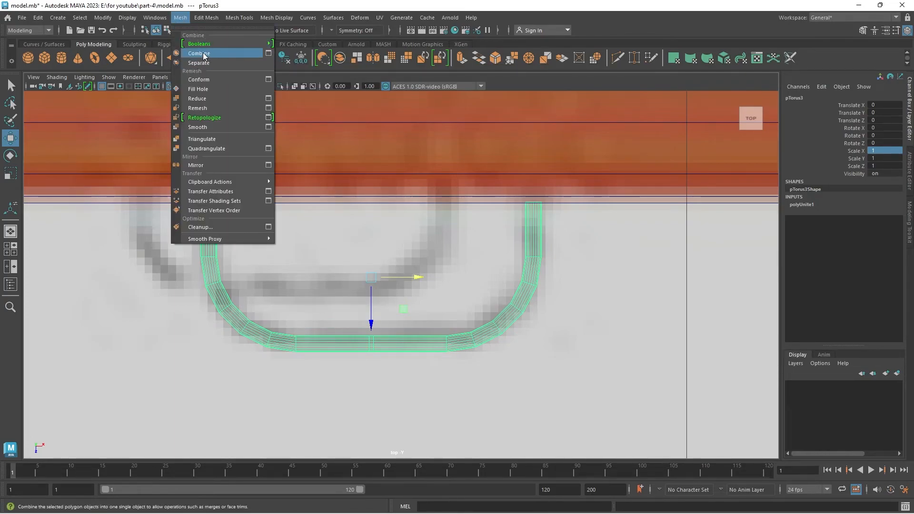
click(421, 398)
Select the two vertex rows at the handle's middle seam and scale them together along X.
right_drag(399, 348, 379, 349)
scroll(379, 349, up, 7)
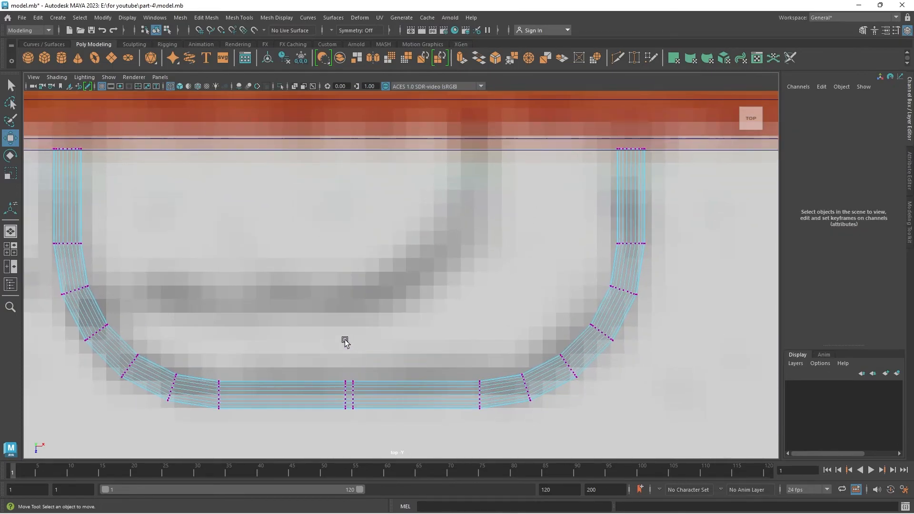
drag(376, 418, 333, 370)
alt+middle_drag(380, 398, 406, 312)
scroll(402, 311, up, 2)
key(r)
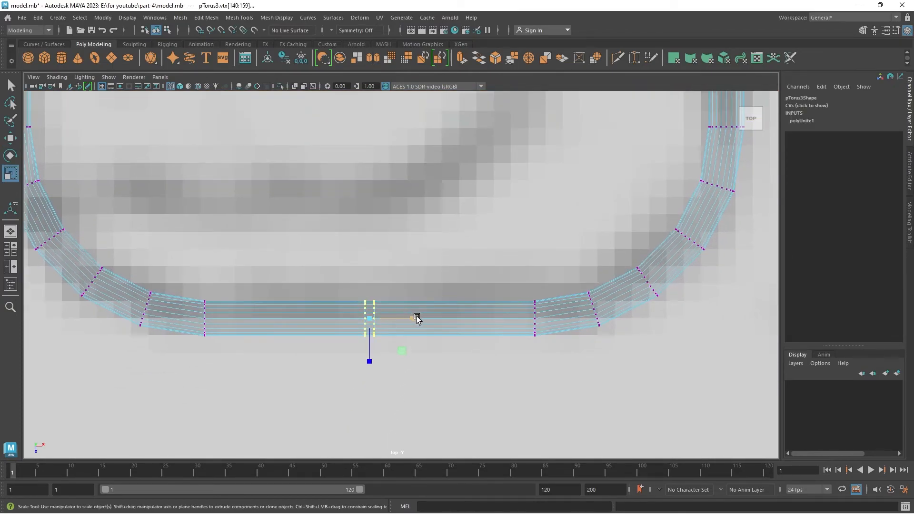
drag(413, 321, 365, 329)
Align the handle with the lower drawer's handle in the front reference, duplicate it and raise the copy onto the upper drawer's handle.
drag(267, 247, 267, 250)
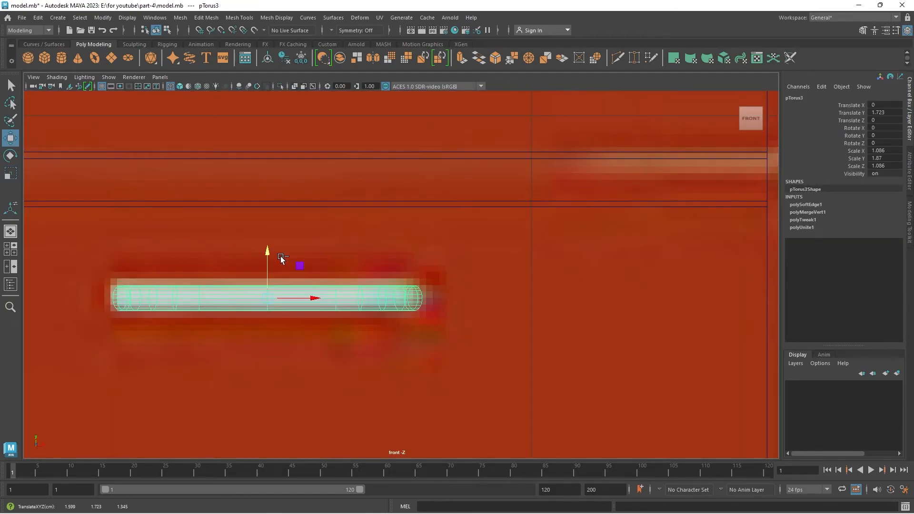
key(ctrl+d)
scroll(299, 267, down, 10)
scroll(395, 248, up, 1)
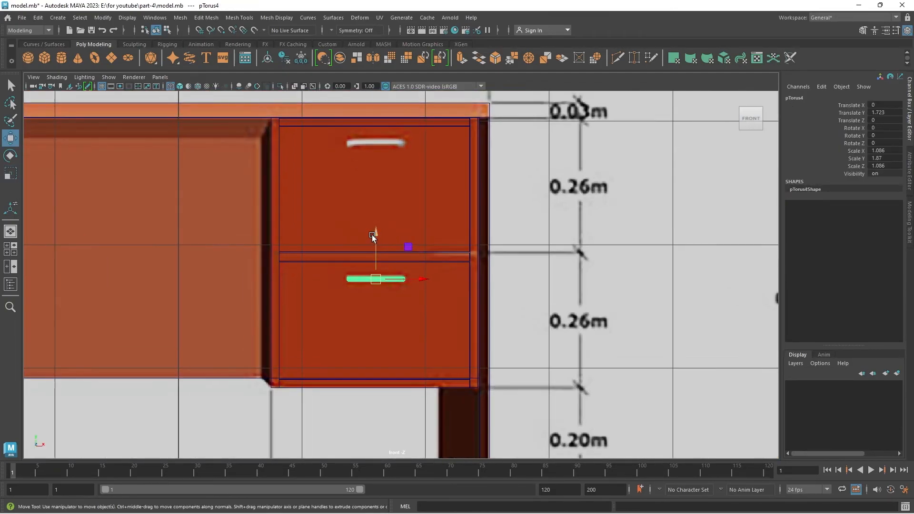
drag(377, 236, 401, 101)
Examine the drawer handles and the whole desk from several angles in the perspective view.
key(space)
key(space)
scroll(494, 171, down, 1)
key(f)
scroll(491, 167, down, 6)
alt+drag(491, 167, 350, 373)
alt+drag(198, 375, 319, 382)
click(222, 396)
scroll(222, 396, down, 4)
scroll(344, 336, down, 9)
alt+drag(362, 350, 372, 354)
scroll(354, 309, up, 4)
mouse_move(354, 308)
alt+mouse_down()
mouse_move(392, 333)
mouse_move(320, 327)
mouse_move(328, 291)
alt+mouse_up()
Select all desk parts, isolate them from the reference images and view the desk up close in perspective.
mouse_move(323, 239)
mouse_down()
mouse_move(457, 362)
mouse_move(474, 363)
mouse_up()
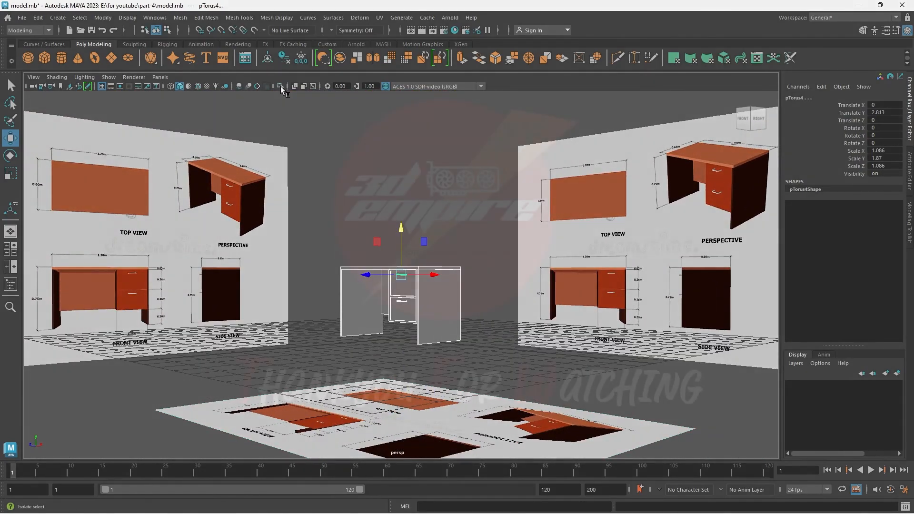
click(280, 86)
scroll(457, 303, up, 4)
click(518, 353)
scroll(493, 356, up, 4)
alt+drag(493, 356, 520, 346)
scroll(533, 350, up, 4)
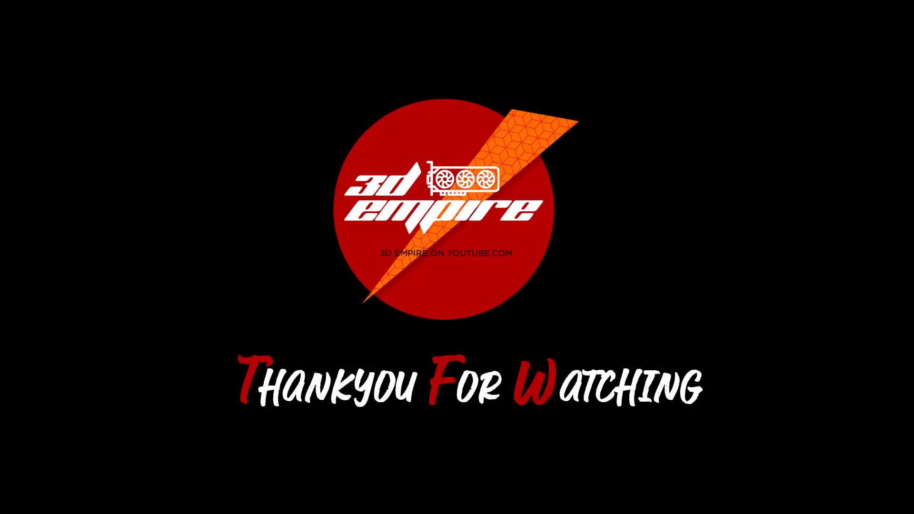